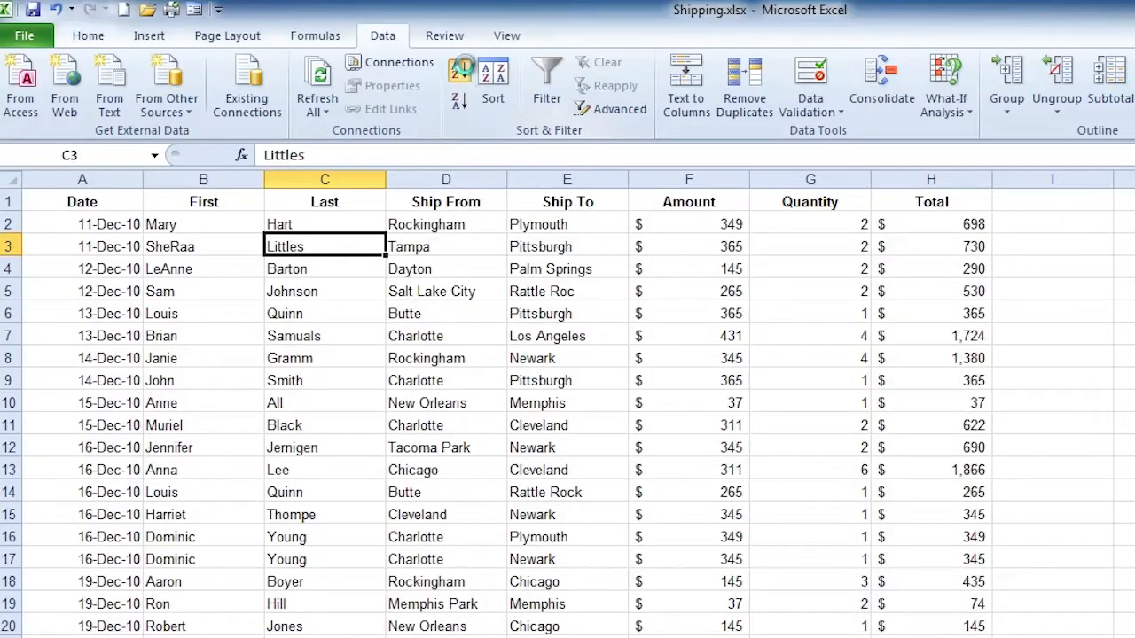
# - Sort the shipping list by Last with First as the second sort level, both on values from A to Z
pyautogui.click(458, 70)
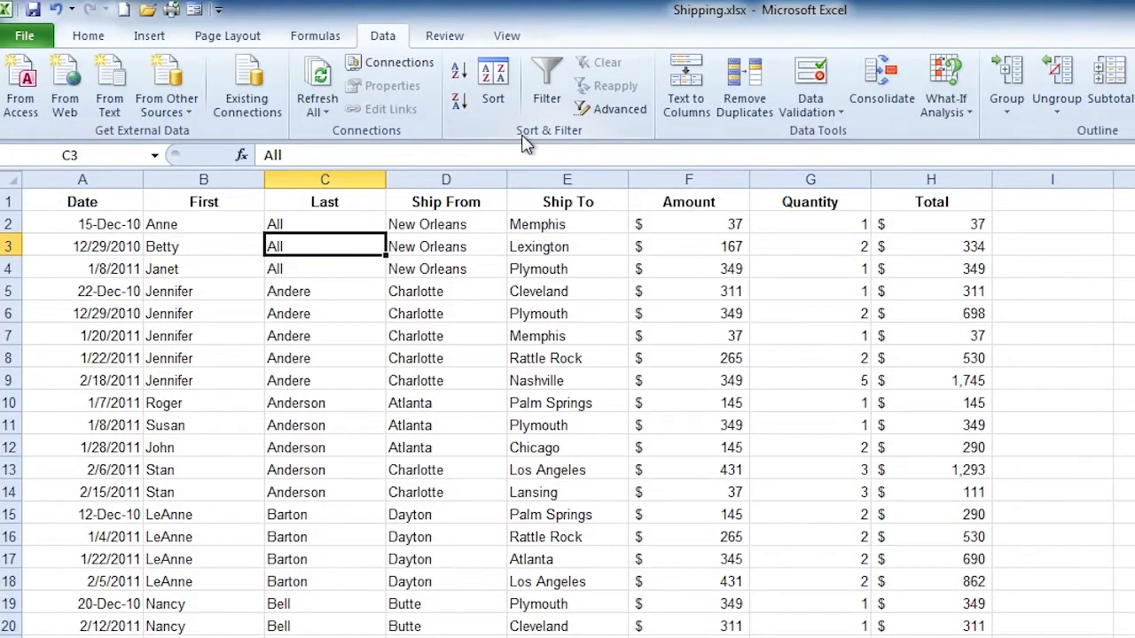
pyautogui.click(510, 94)
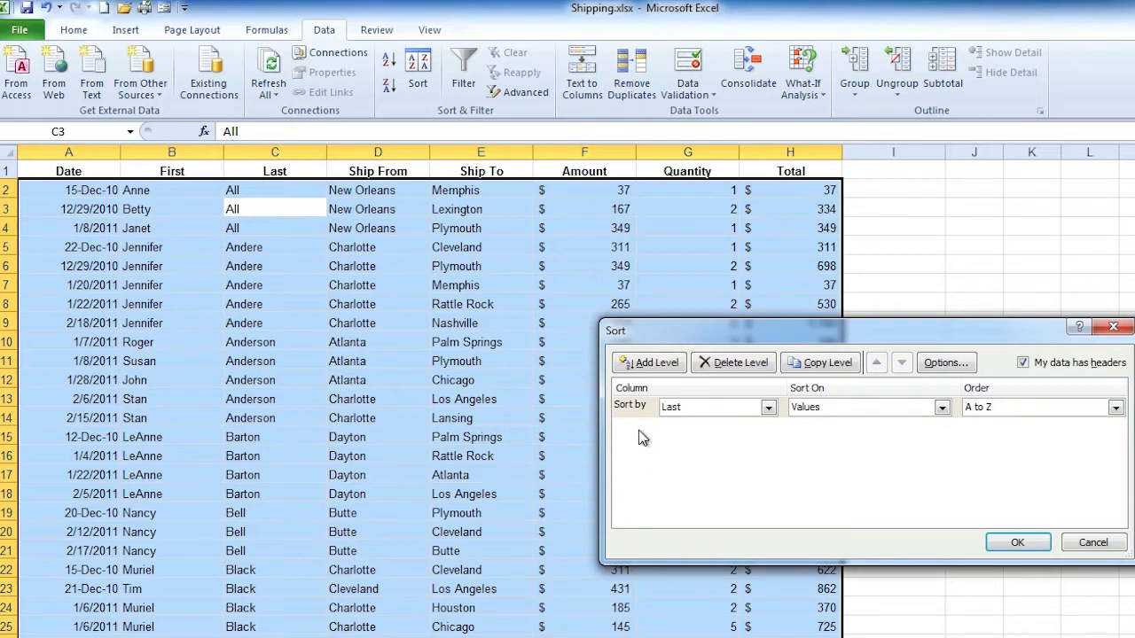
pyautogui.click(647, 363)
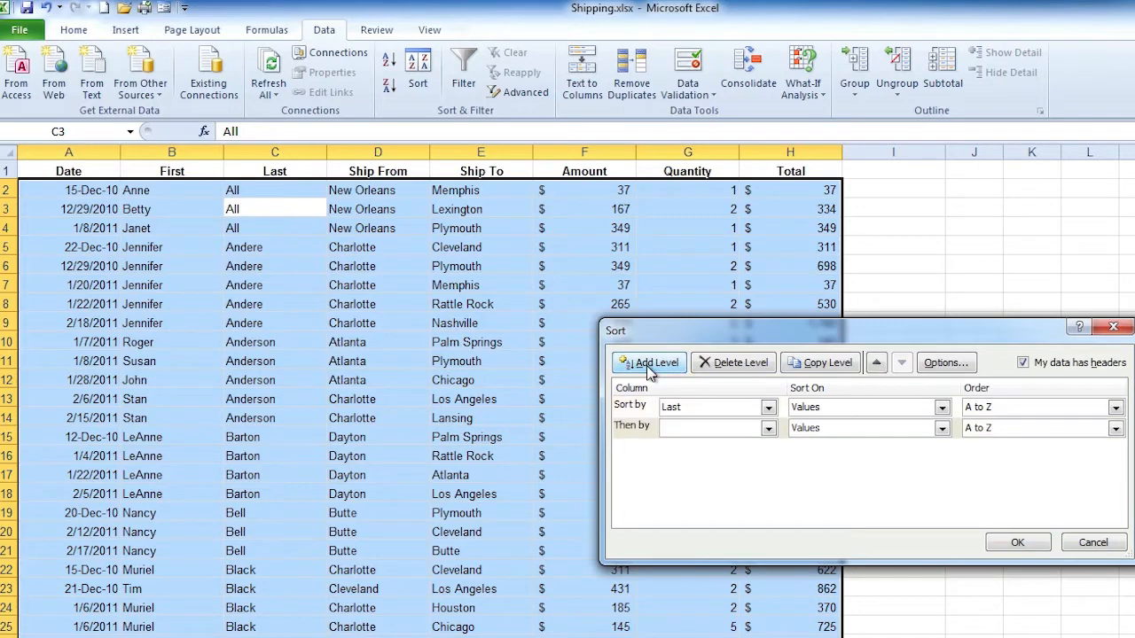
pyautogui.click(769, 429)
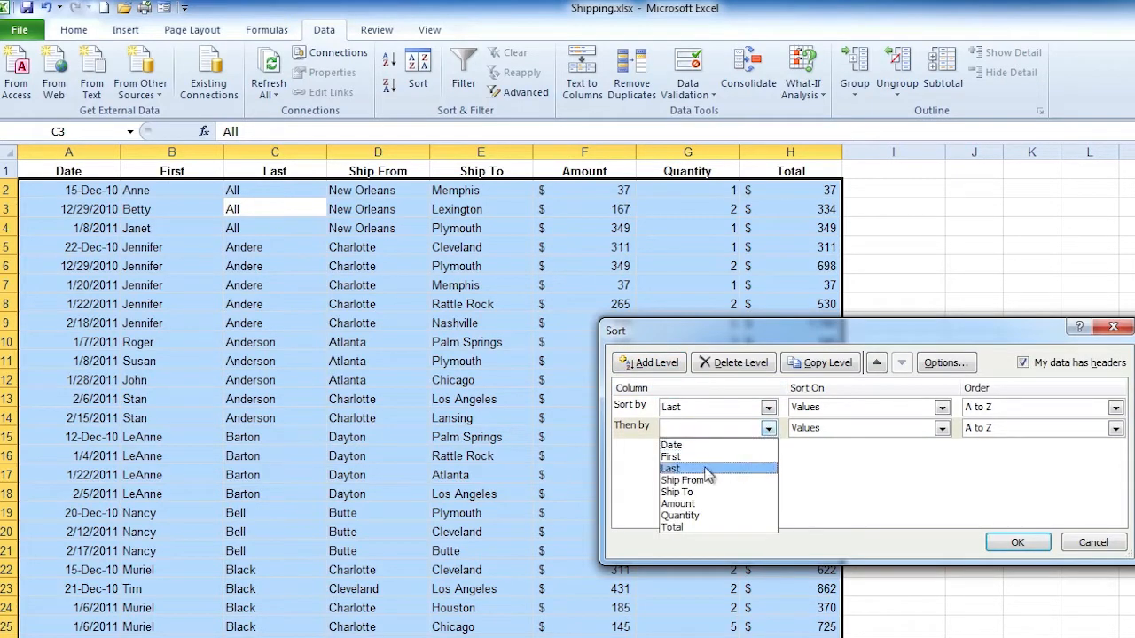
pyautogui.click(683, 456)
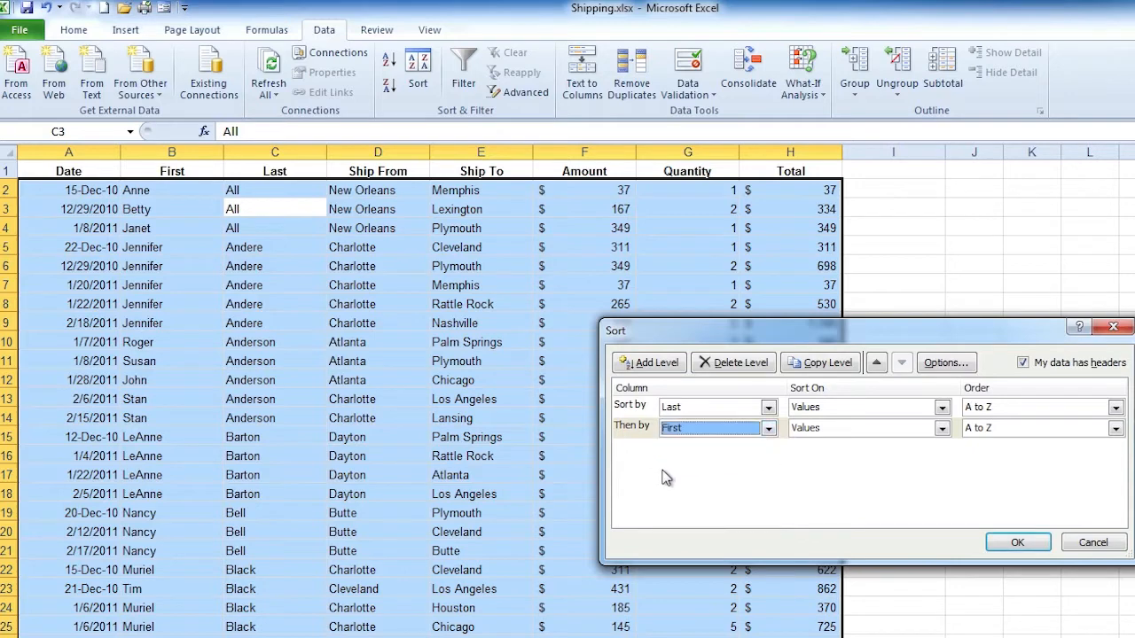
pyautogui.click(809, 434)
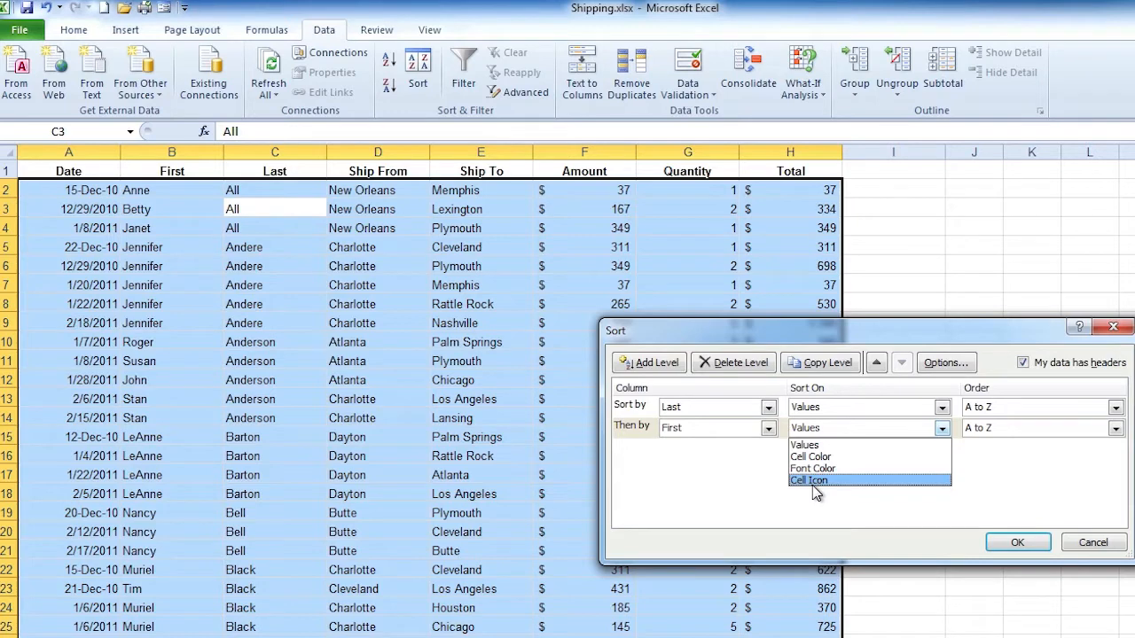
pyautogui.click(812, 445)
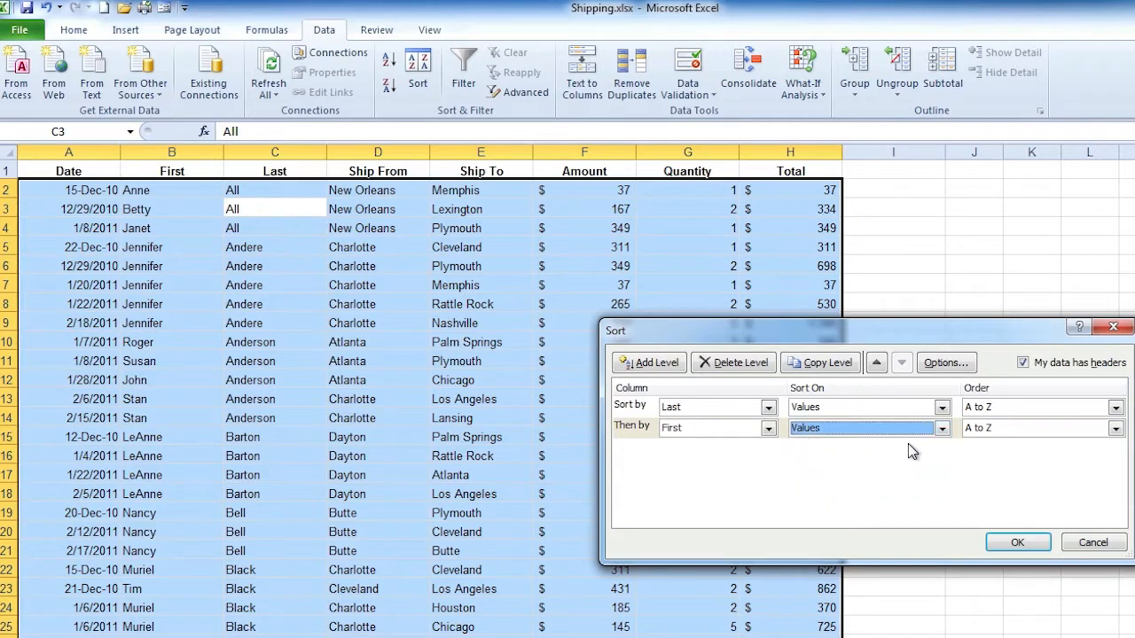
pyautogui.click(996, 432)
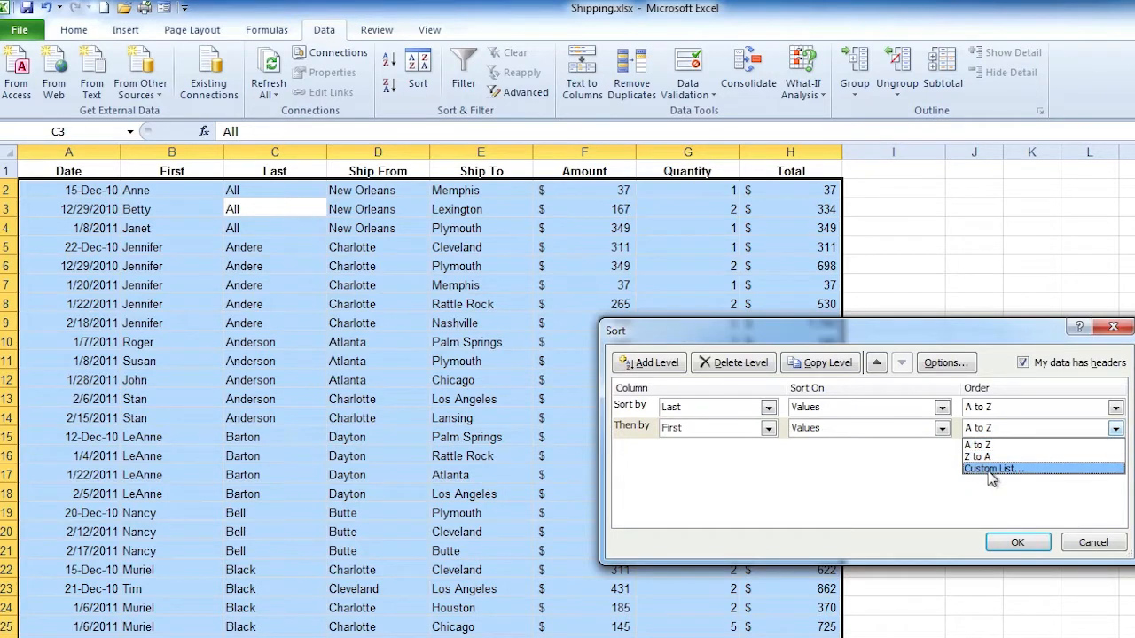
pyautogui.click(1000, 514)
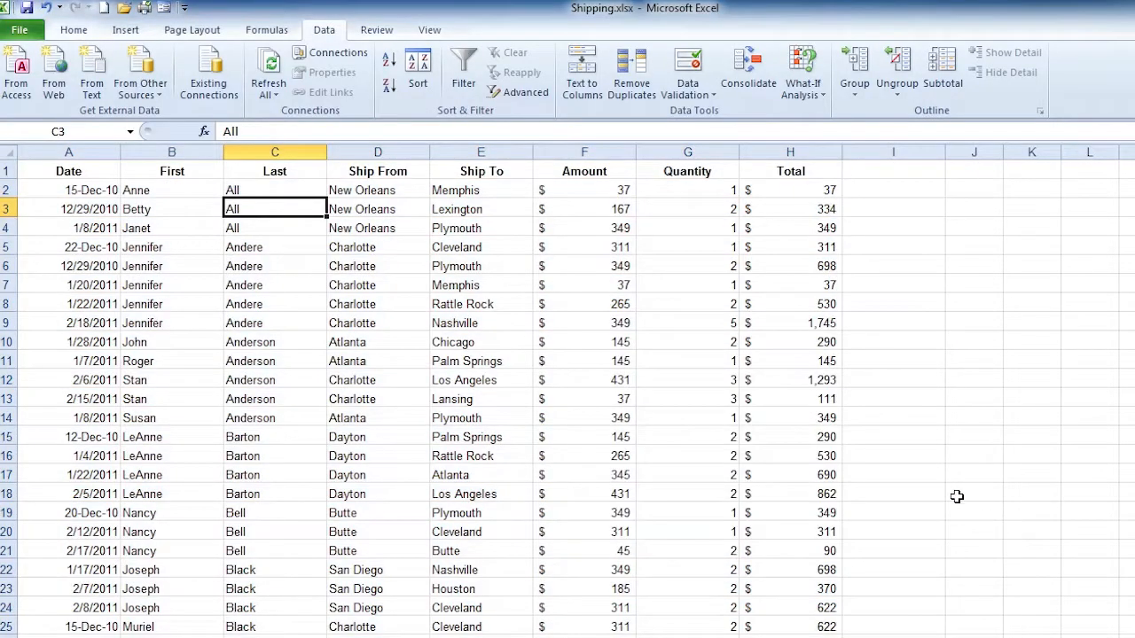
# - Re-sort the list by Date from newest to oldest, with Last from A to Z as the second level
pyautogui.click(151, 346)
pyautogui.moveTo(155, 341); pyautogui.dragTo(252, 418)
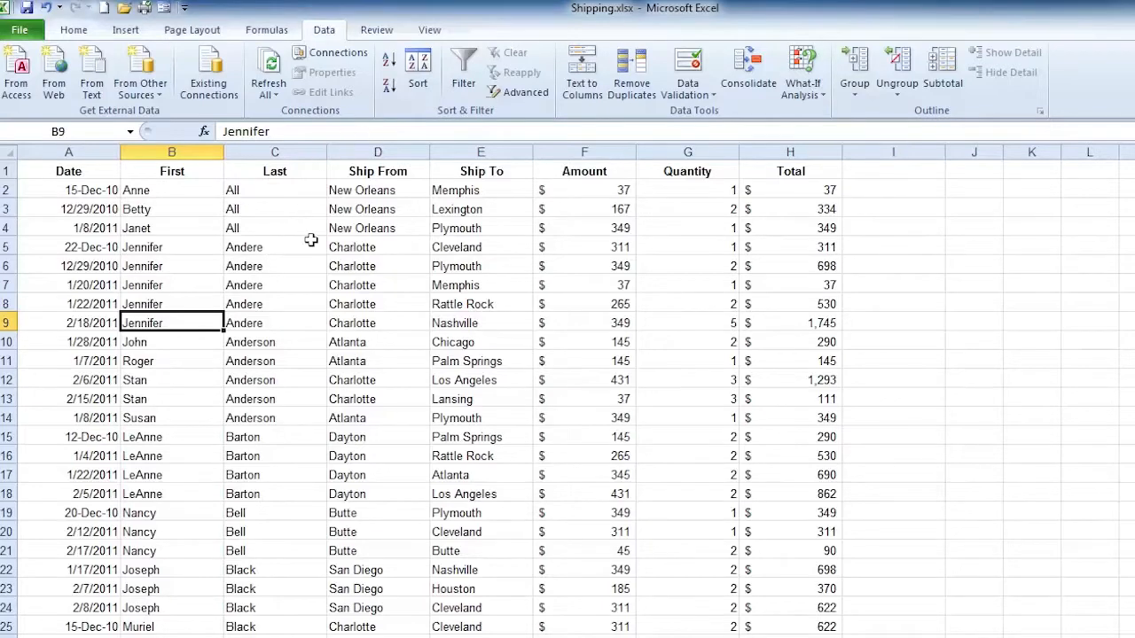
pyautogui.click(415, 81)
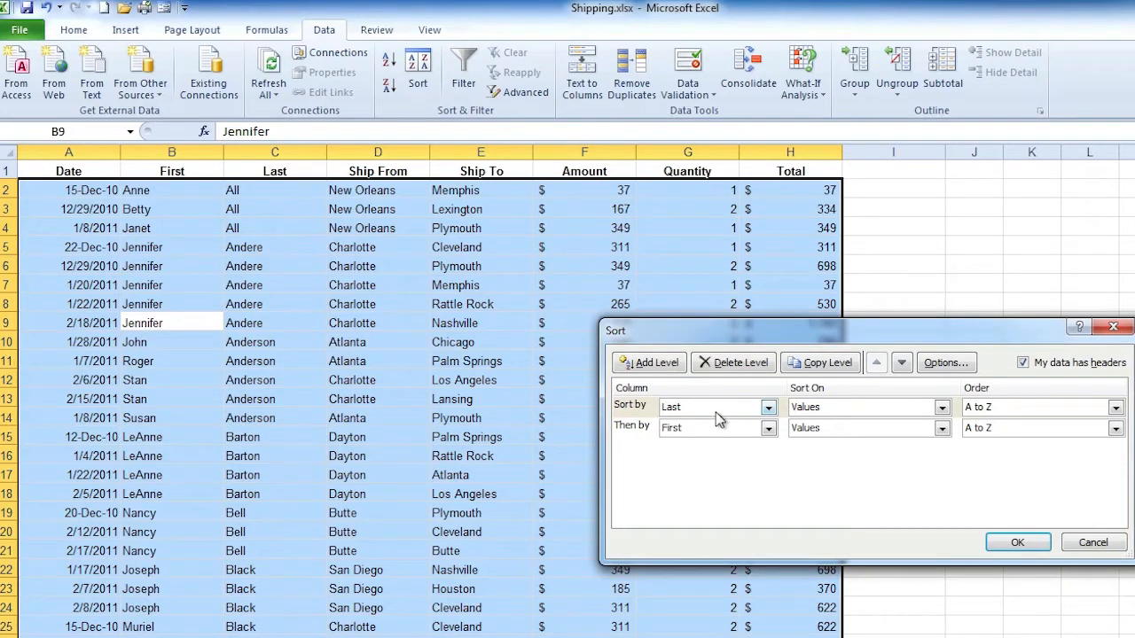
pyautogui.click(767, 409)
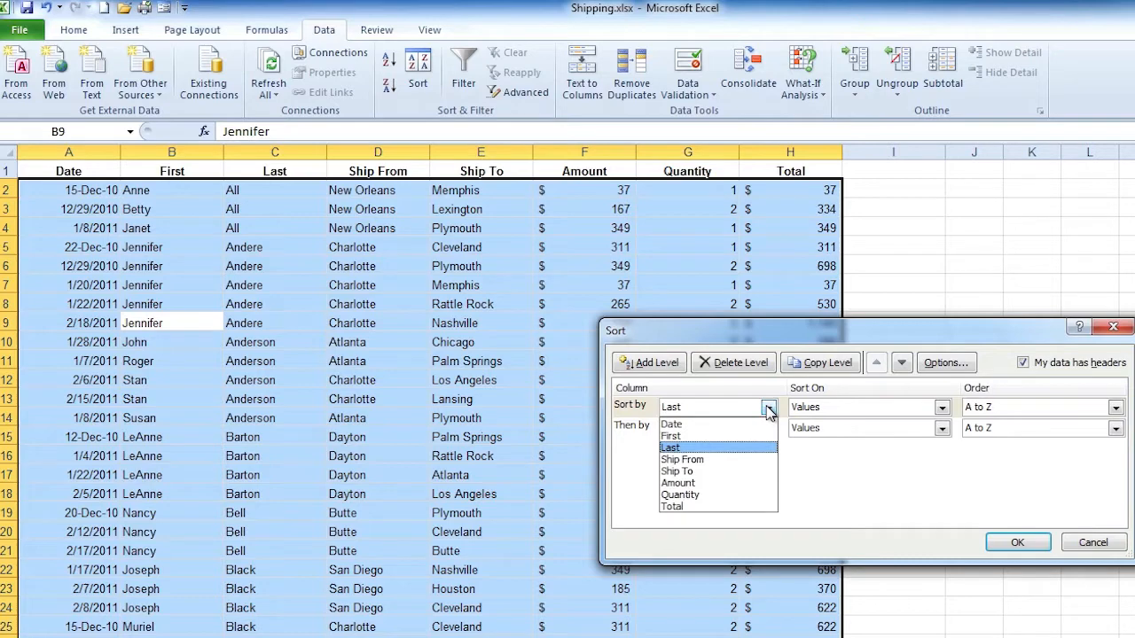
pyautogui.click(688, 425)
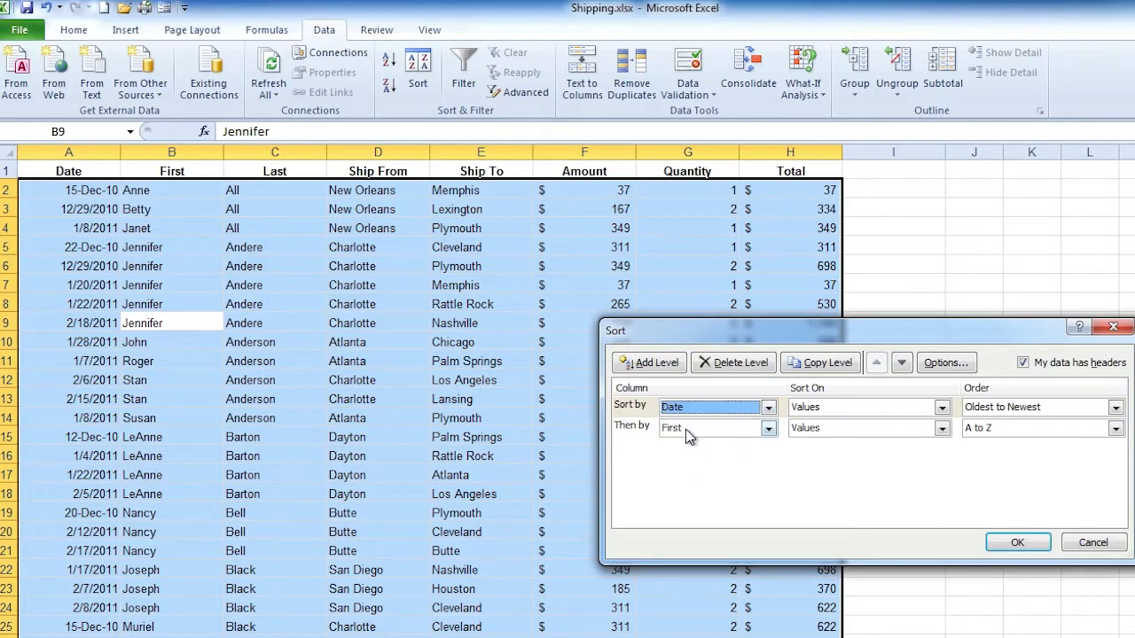
pyautogui.click(1114, 407)
pyautogui.click(1020, 436)
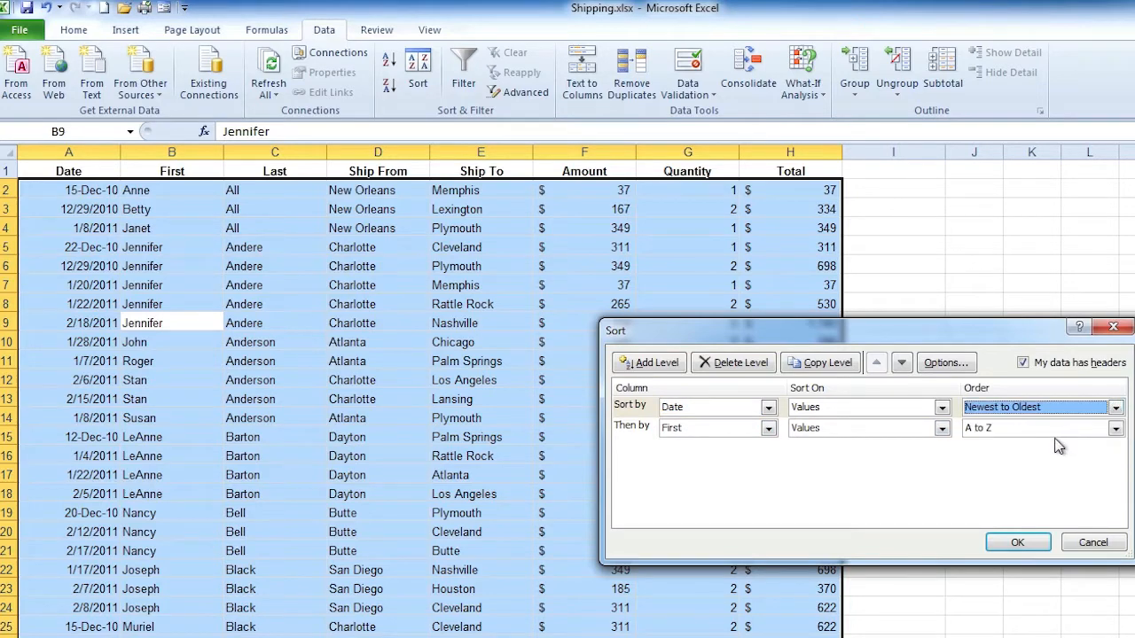
pyautogui.click(768, 428)
pyautogui.click(734, 470)
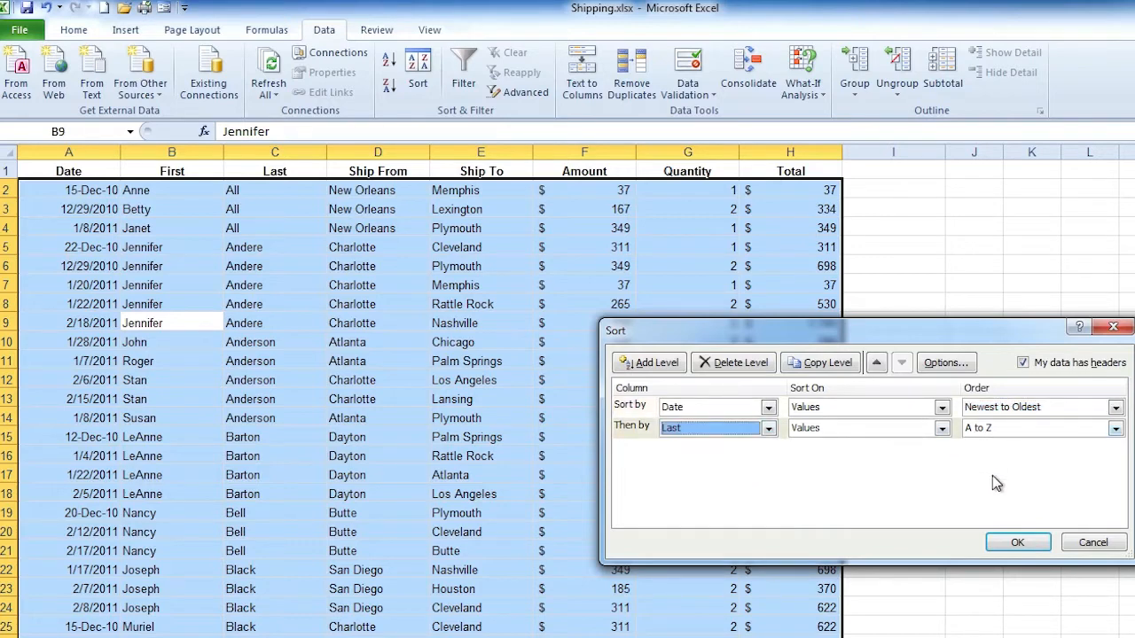
pyautogui.click(1008, 546)
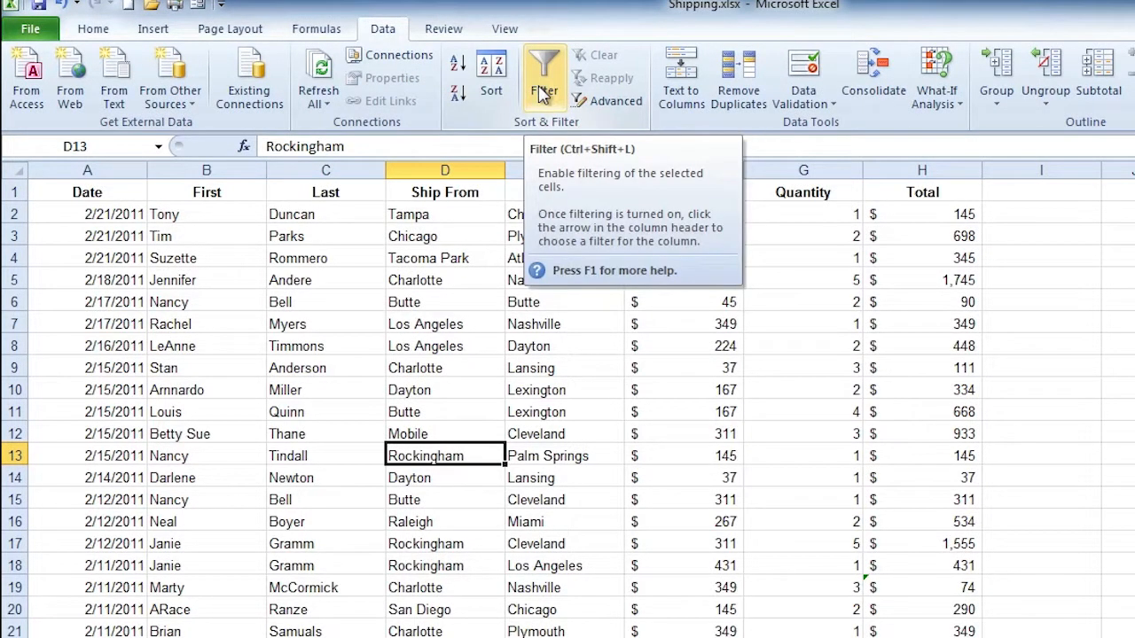
# - Enable filtering on the list and filter Ship From to only Charlotte and Rockingham, reviewing the filtered rows
pyautogui.click(543, 93)
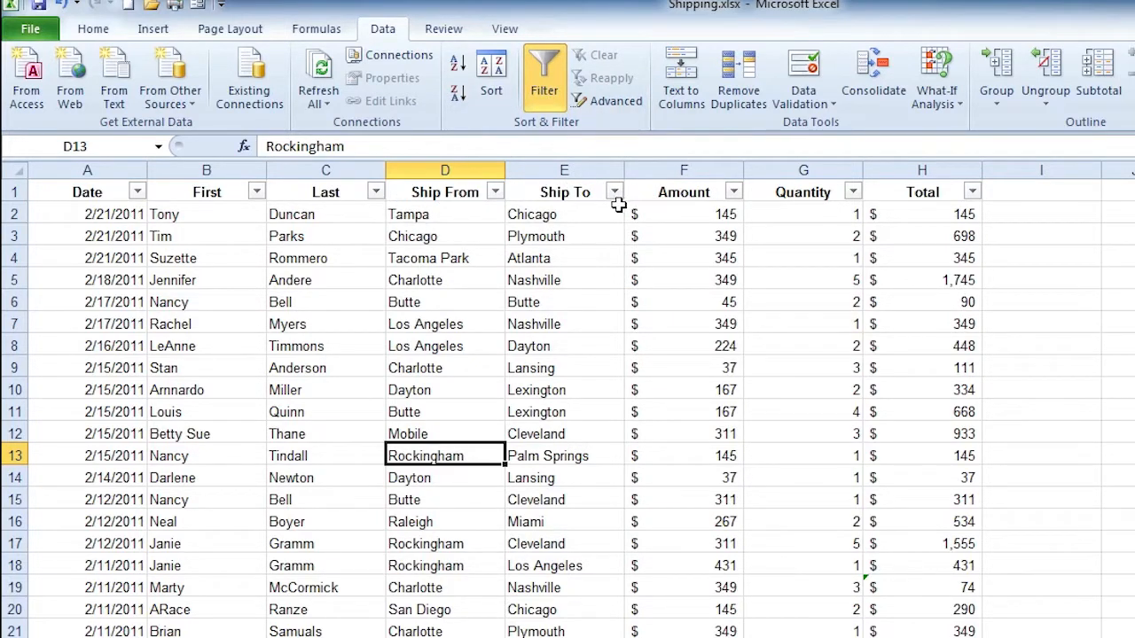
pyautogui.click(497, 194)
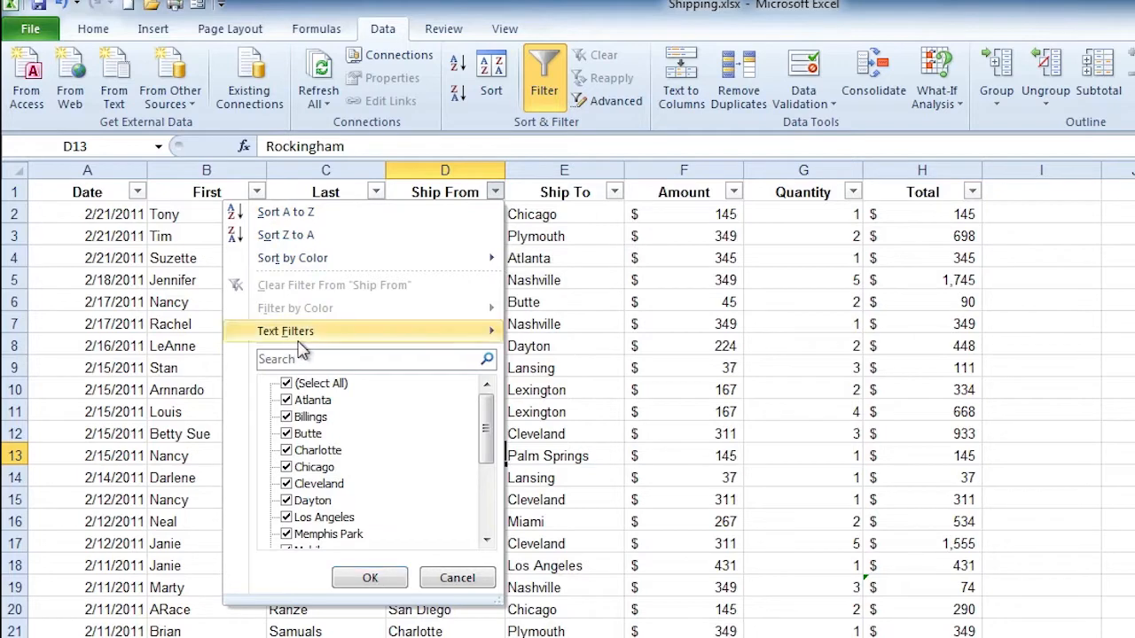
pyautogui.moveTo(273, 337)
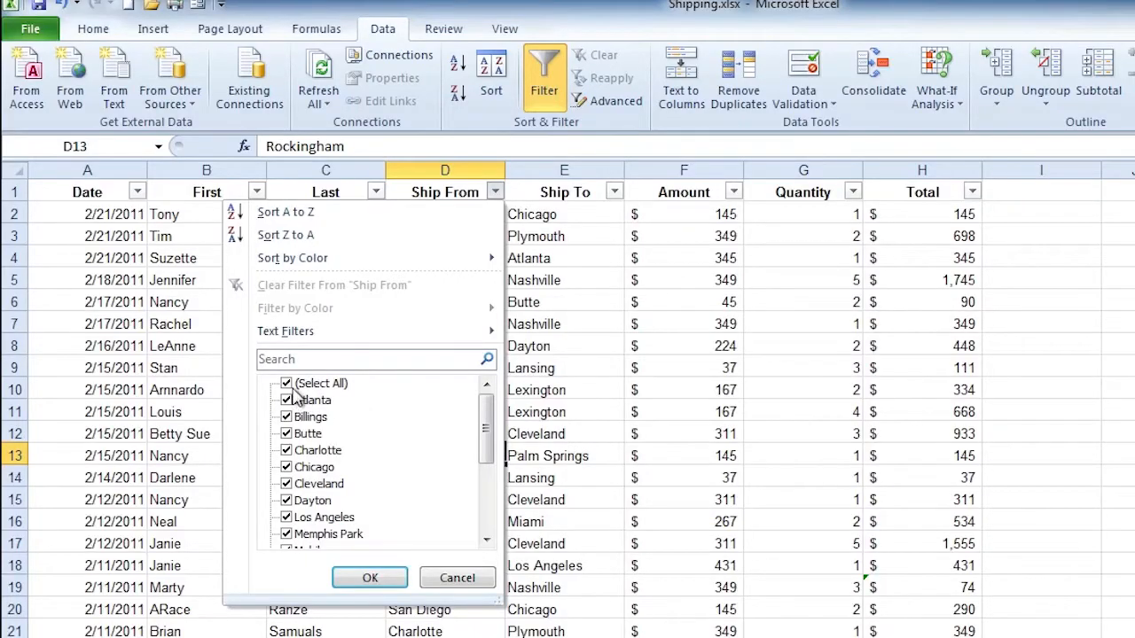
pyautogui.click(292, 386)
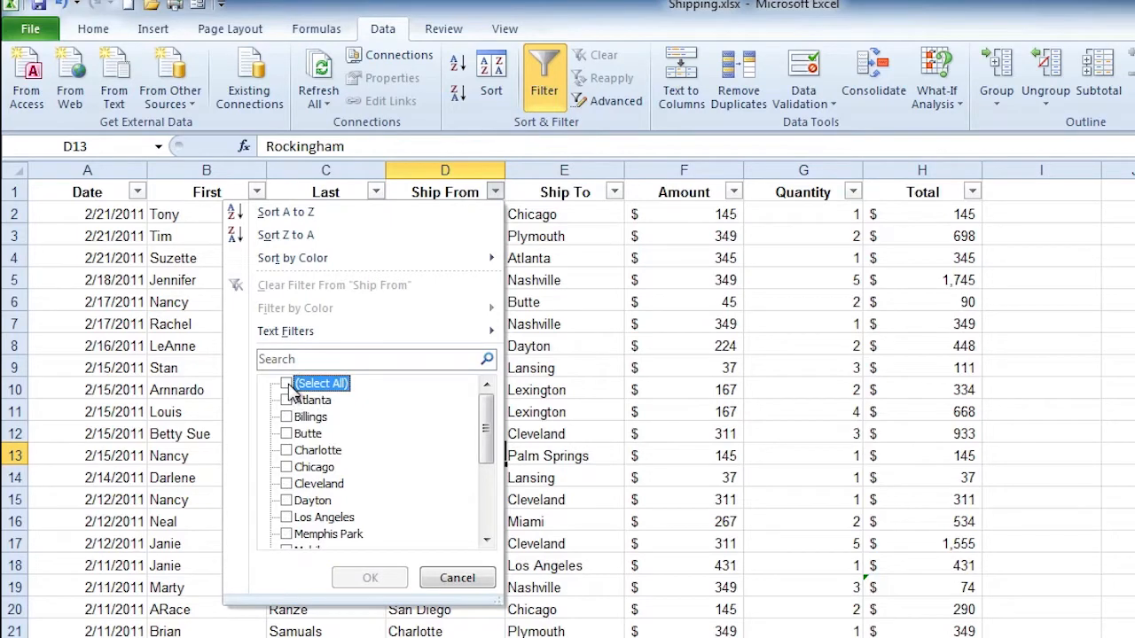
pyautogui.click(489, 433)
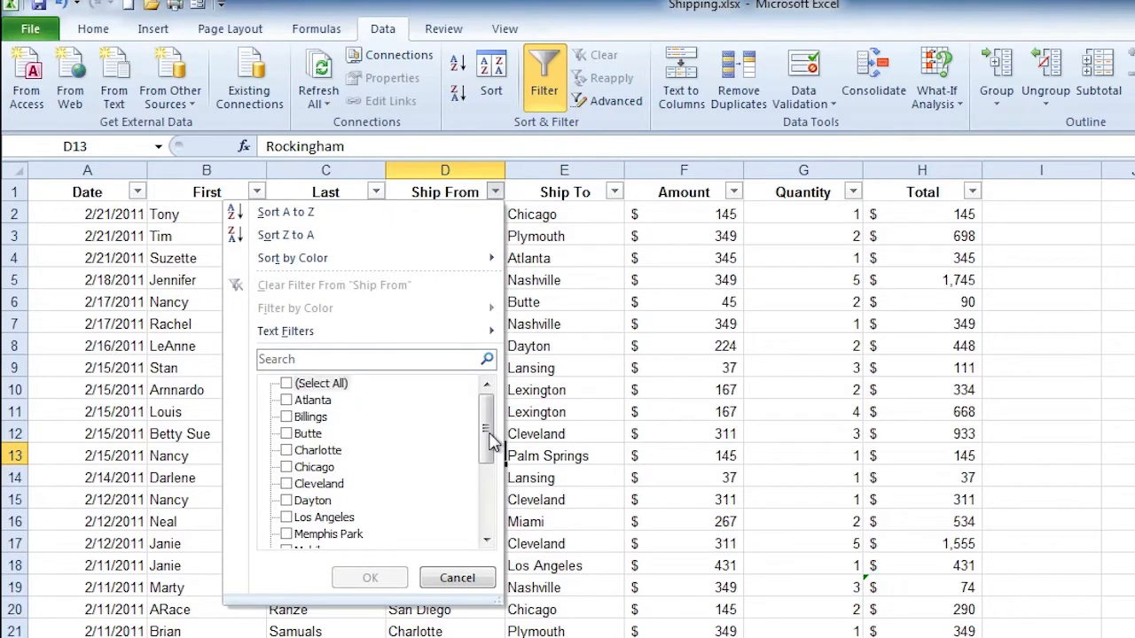
pyautogui.click(287, 451)
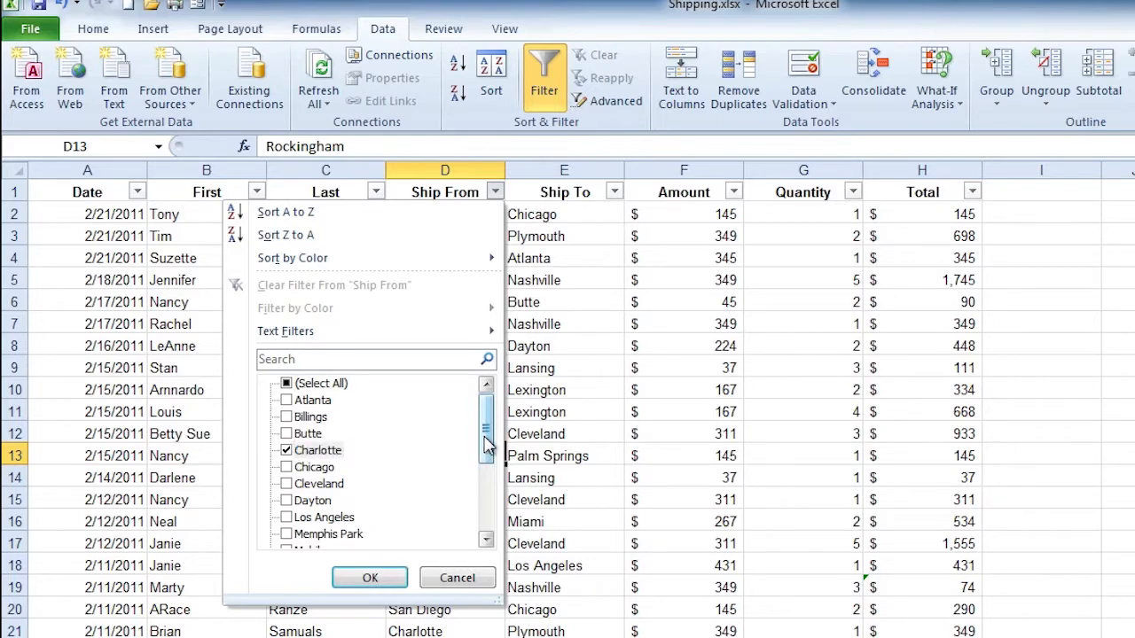
pyautogui.scroll(-3, 483, 447)
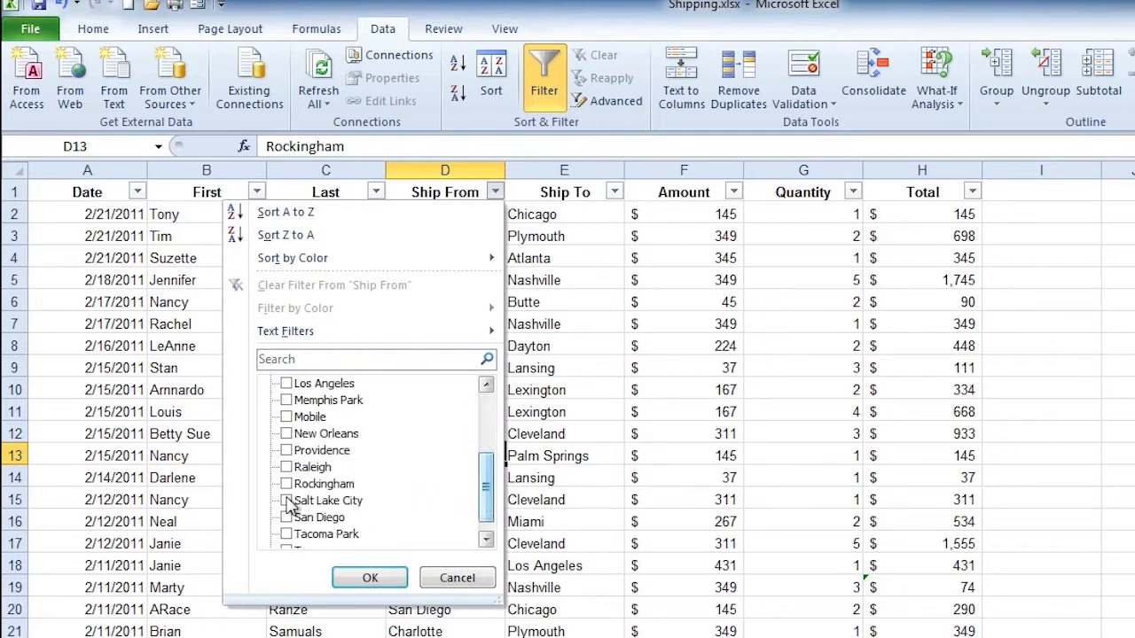
pyautogui.click(287, 485)
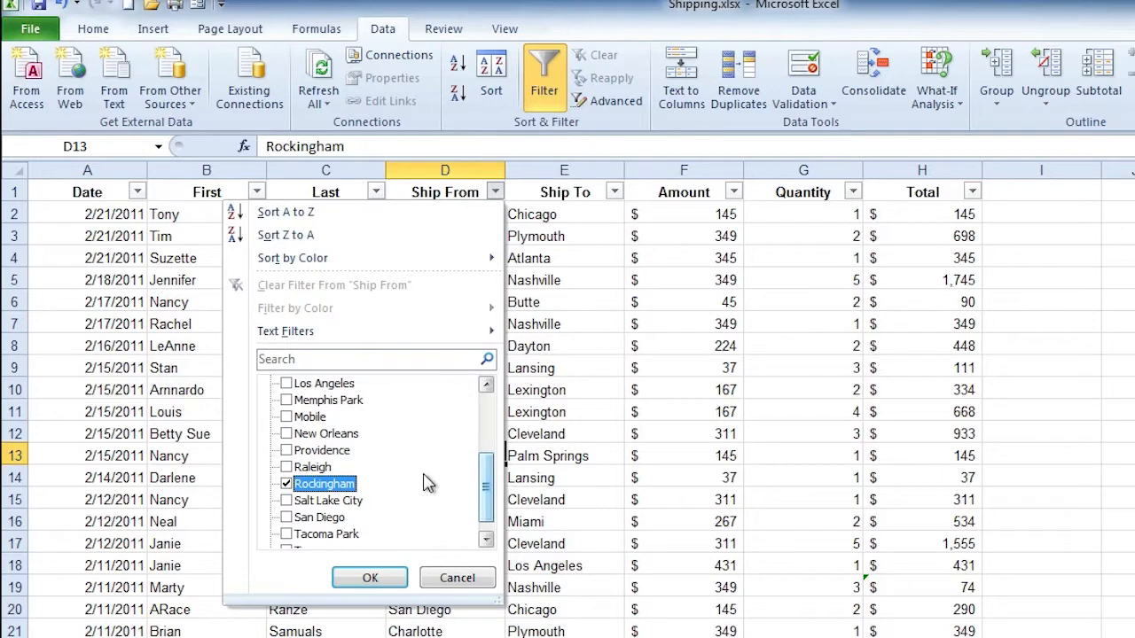
pyautogui.click(370, 578)
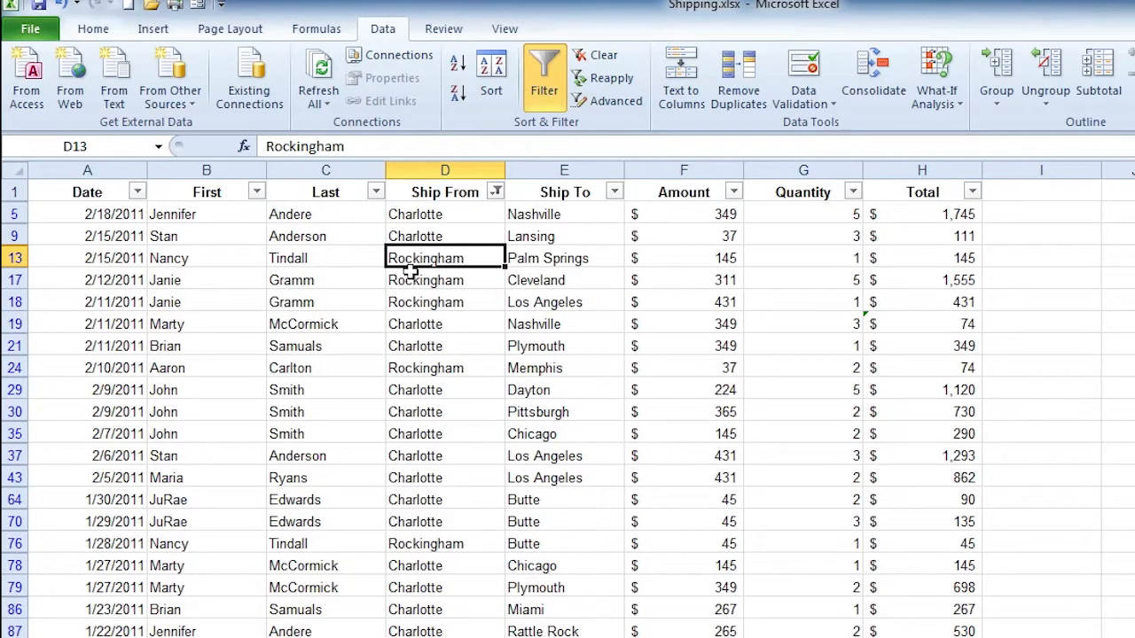
pyautogui.scroll(-5, 425, 462)
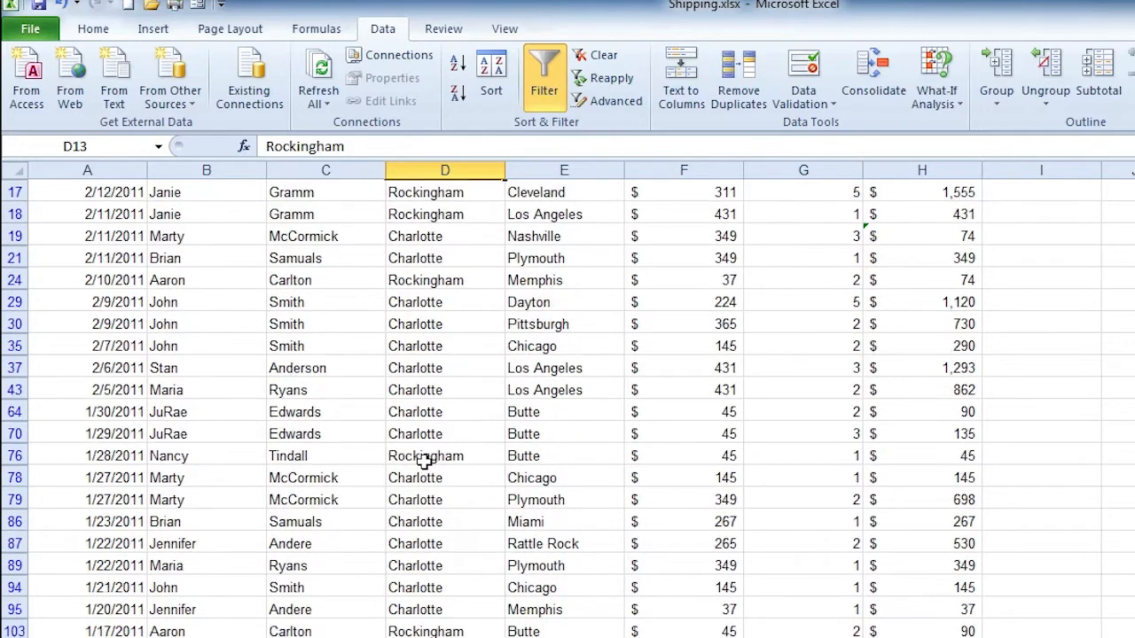
pyautogui.scroll(-4, 424, 465)
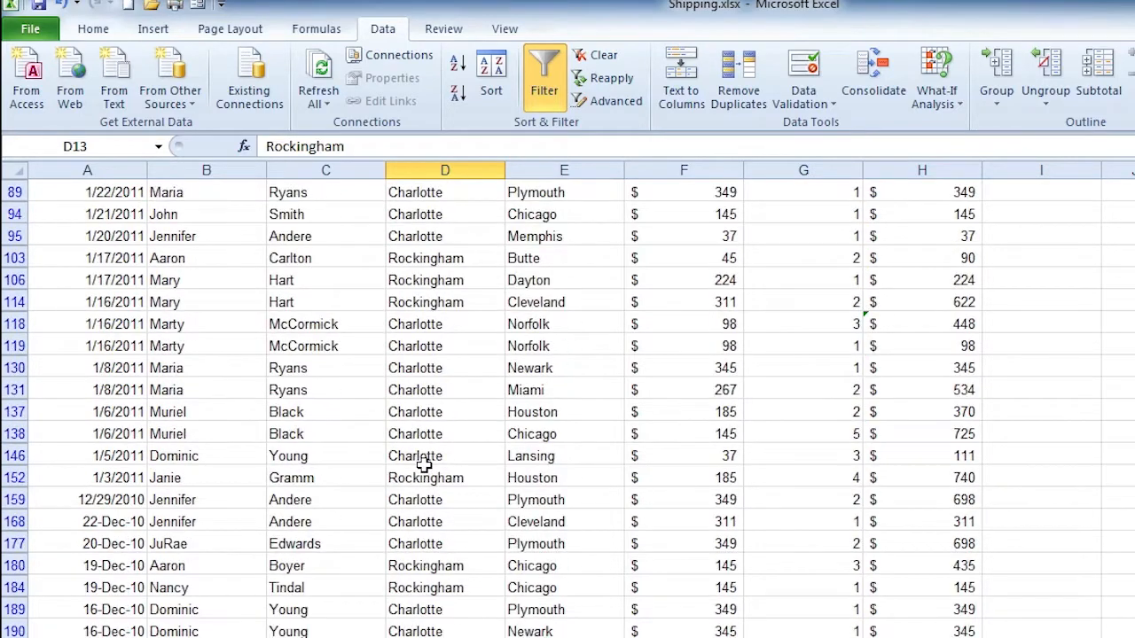
pyautogui.scroll(3, 424, 465)
pyautogui.scroll(6, 425, 465)
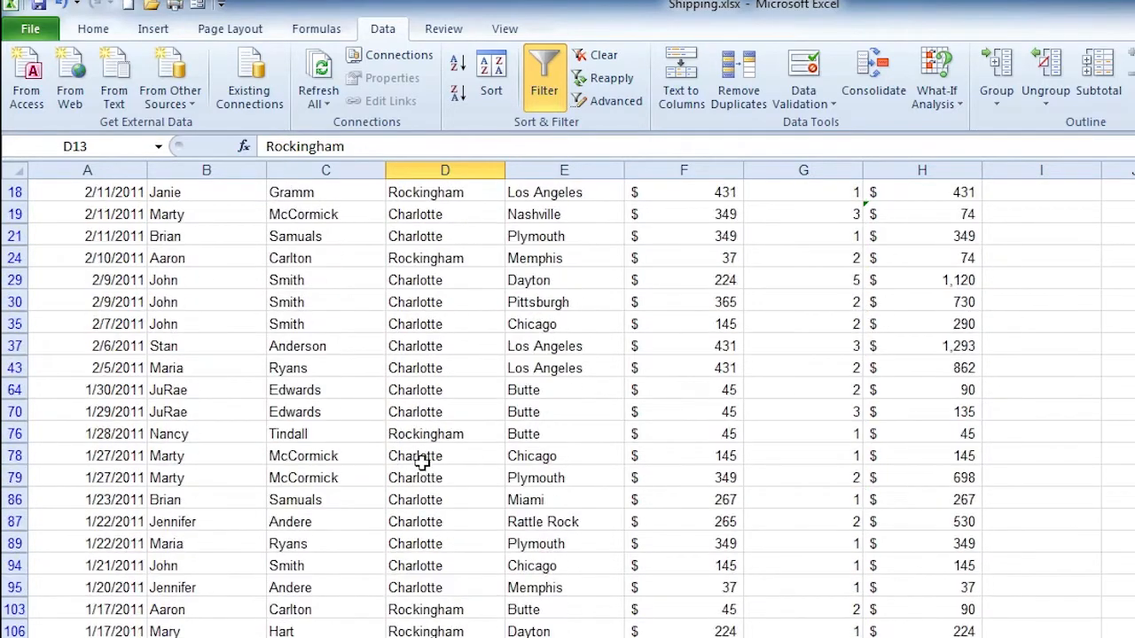
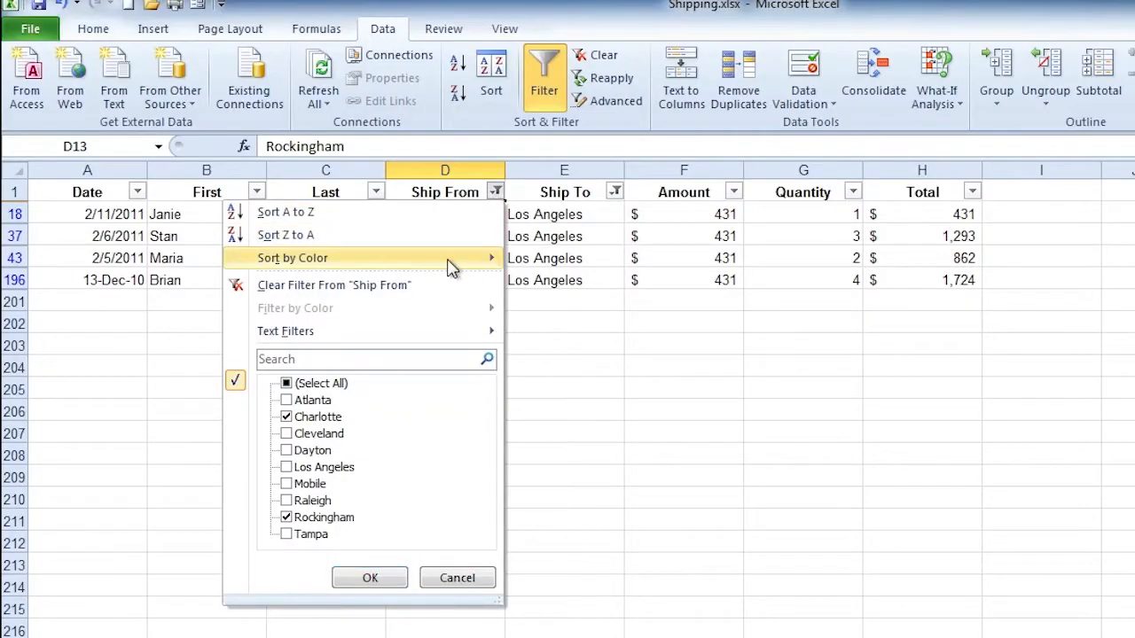
# - Clear the Ship From column's filter and all remaining filters from the list, leaving the first Total cell selected
pyautogui.click(287, 383)
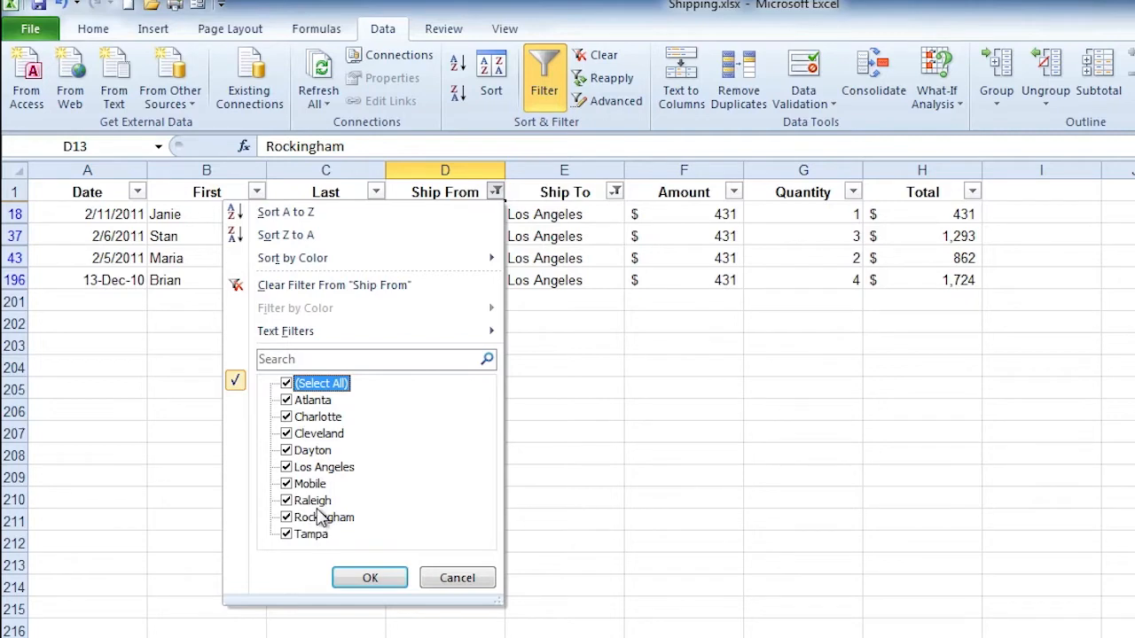
pyautogui.click(312, 289)
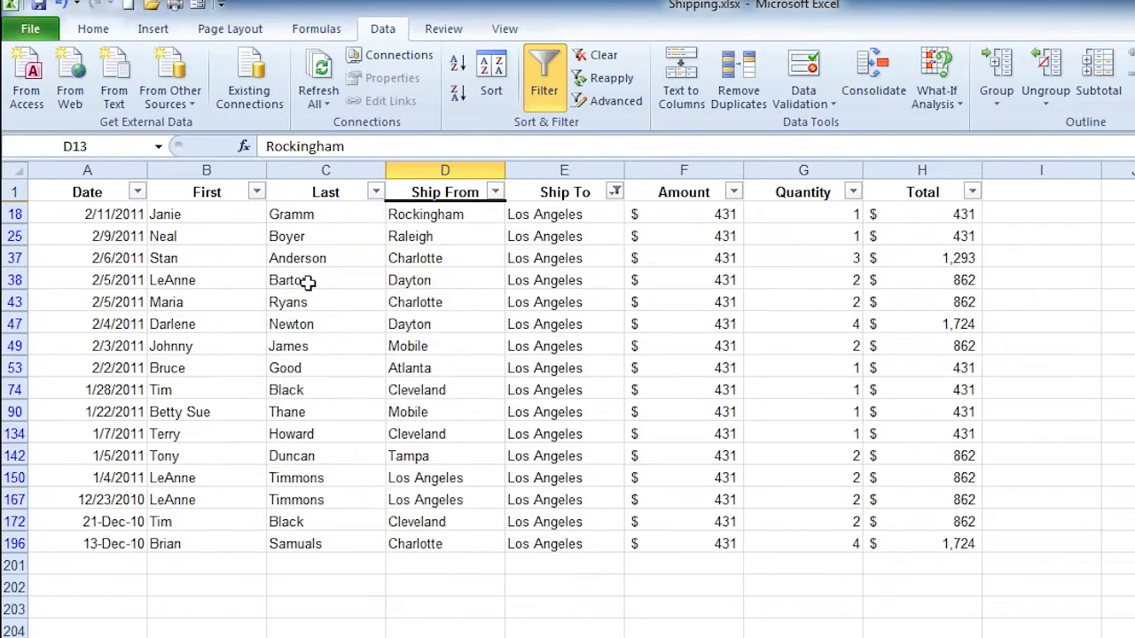
pyautogui.click(495, 191)
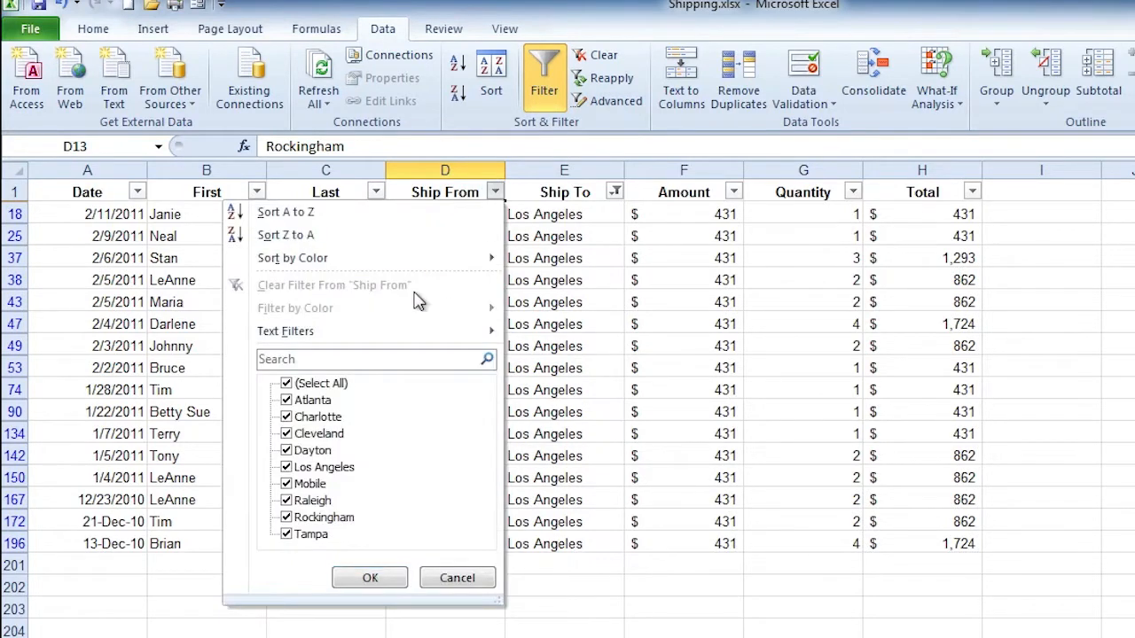
pyautogui.click(347, 580)
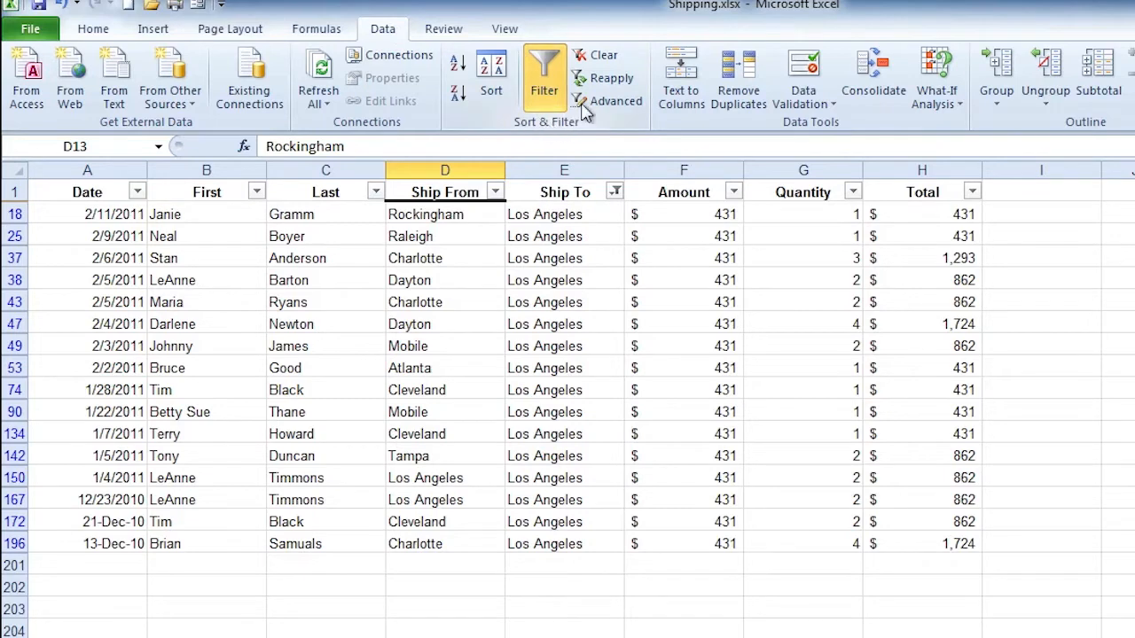
pyautogui.click(605, 57)
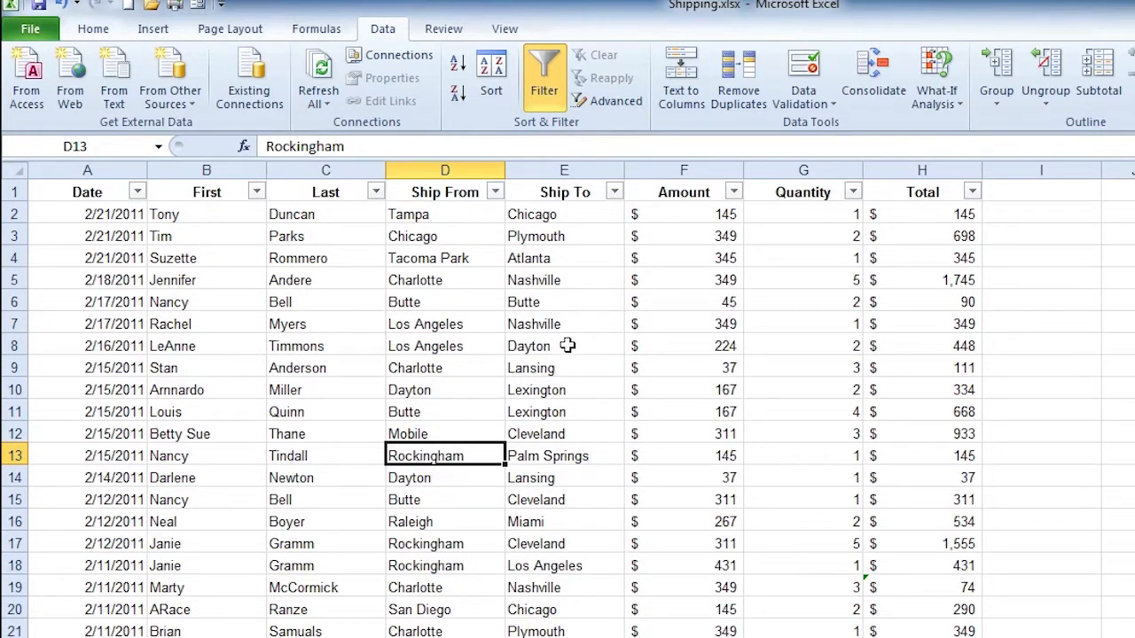
pyautogui.click(901, 216)
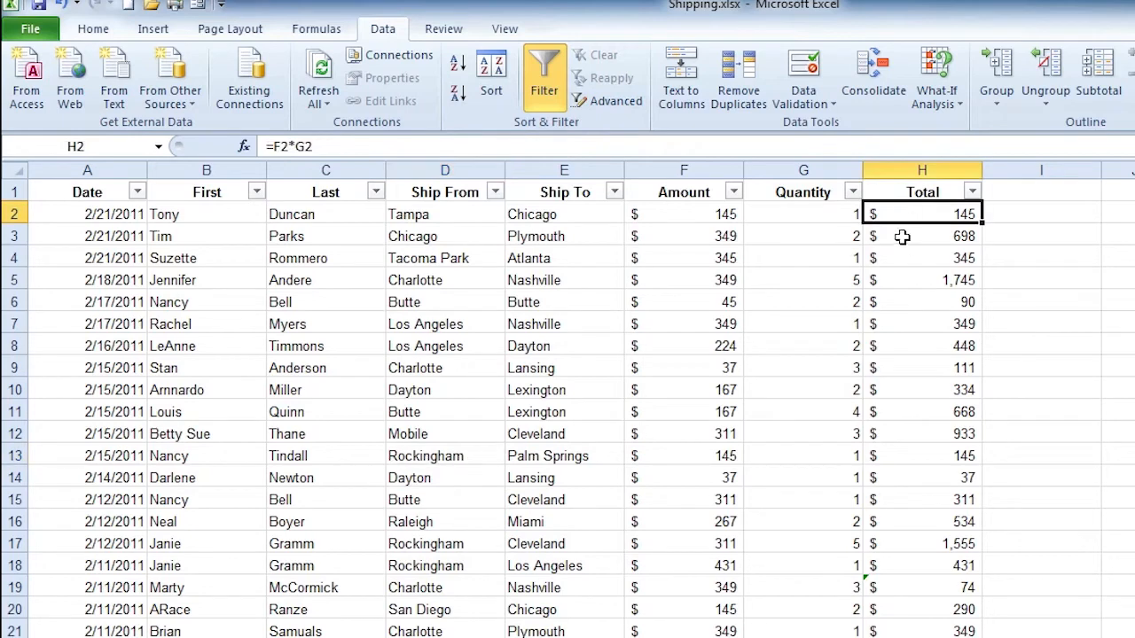
# - Filter the Total column to show only the top 10 items
pyautogui.click(973, 196)
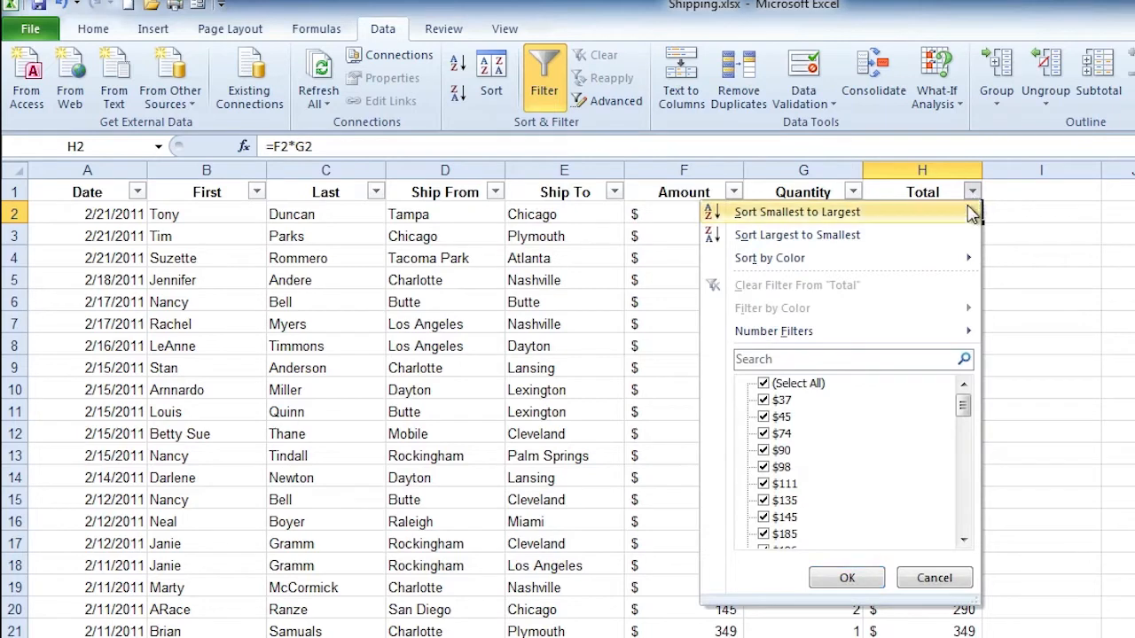
pyautogui.moveTo(899, 335)
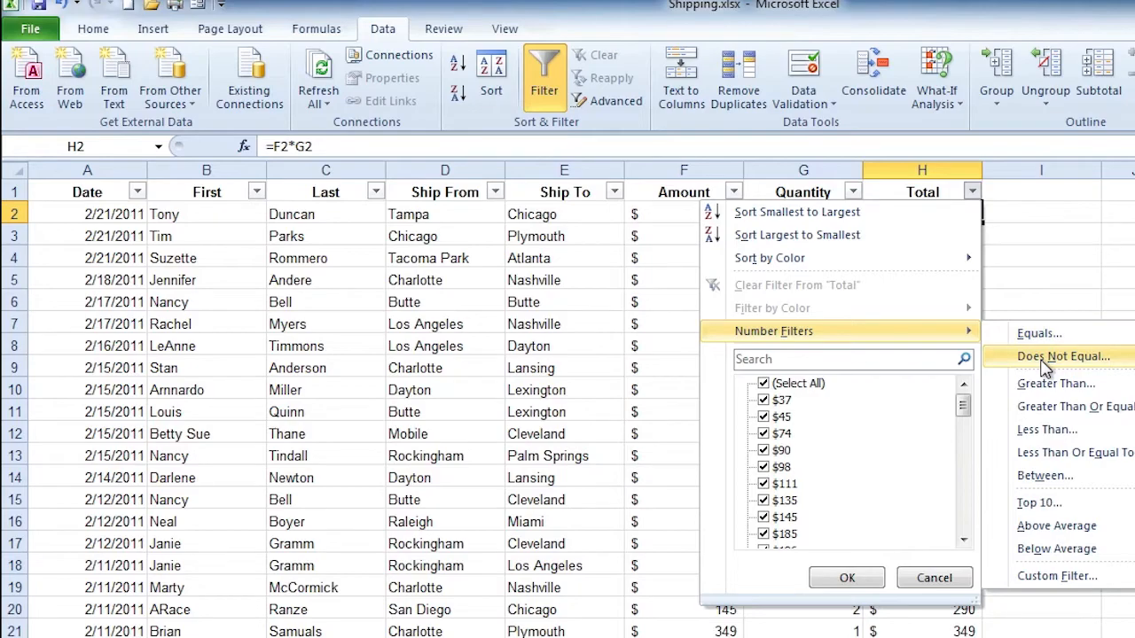
pyautogui.click(1037, 503)
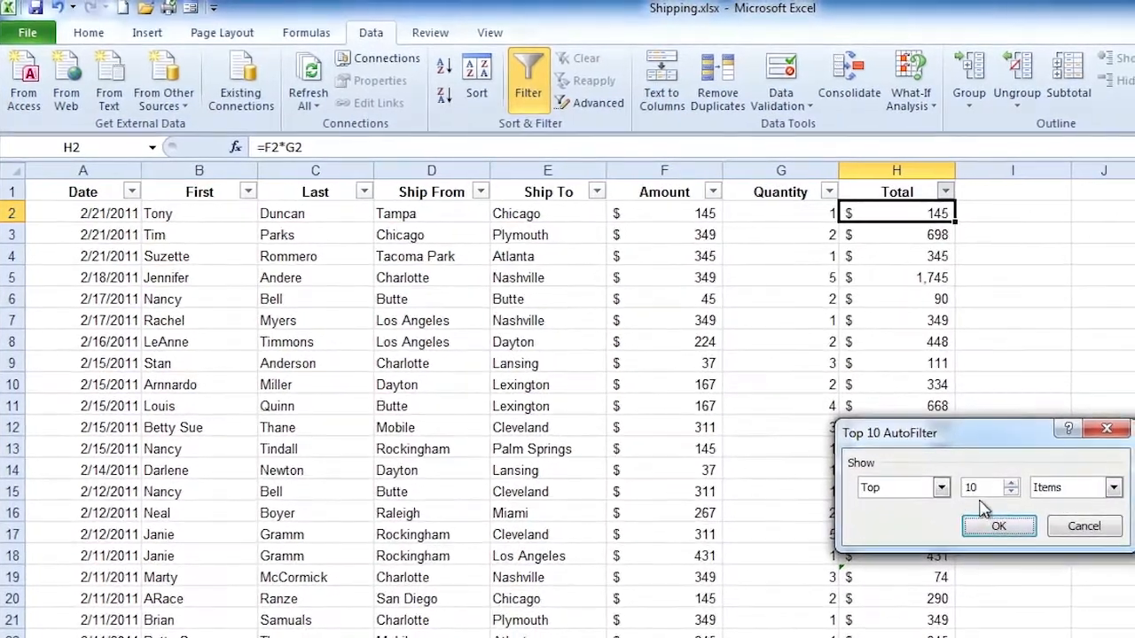
pyautogui.click(1112, 489)
pyautogui.click(1113, 496)
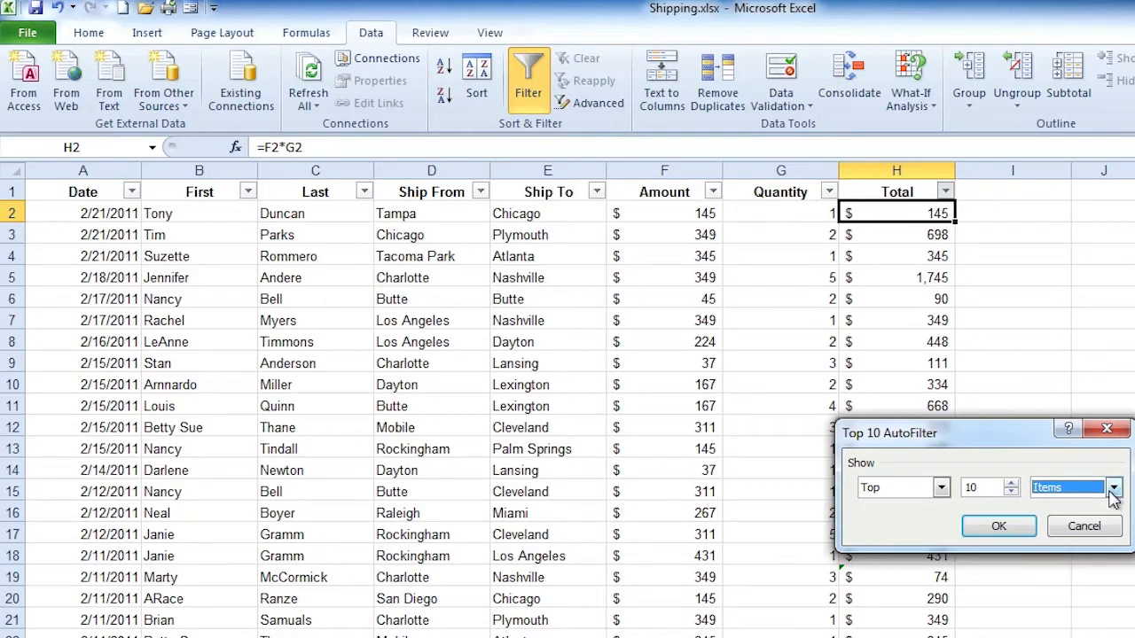
pyautogui.click(999, 527)
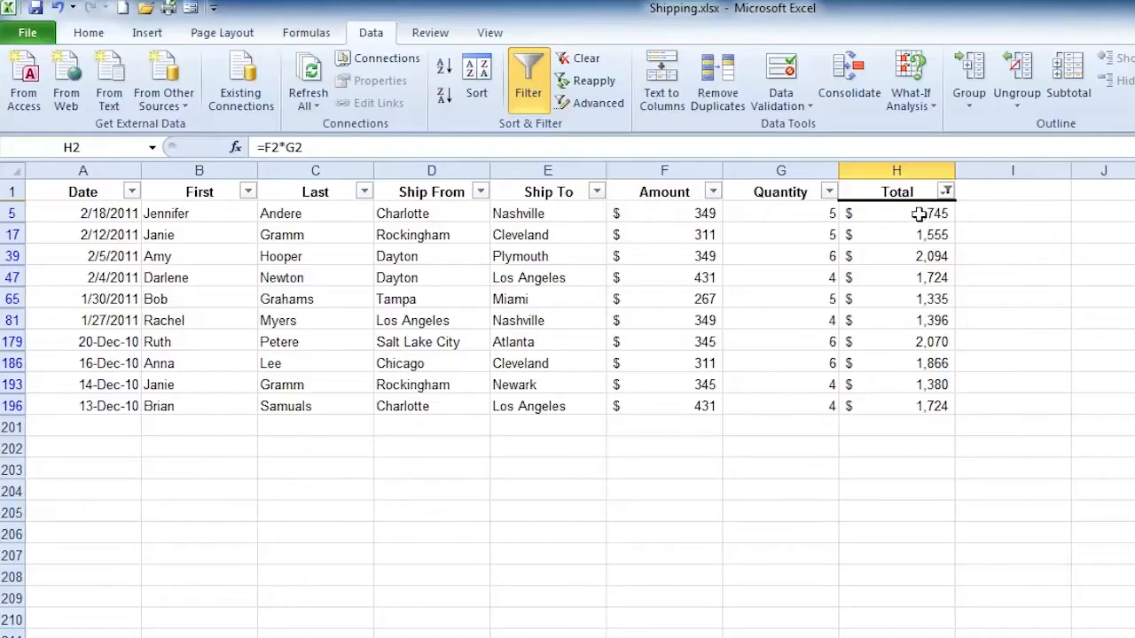
pyautogui.click(948, 194)
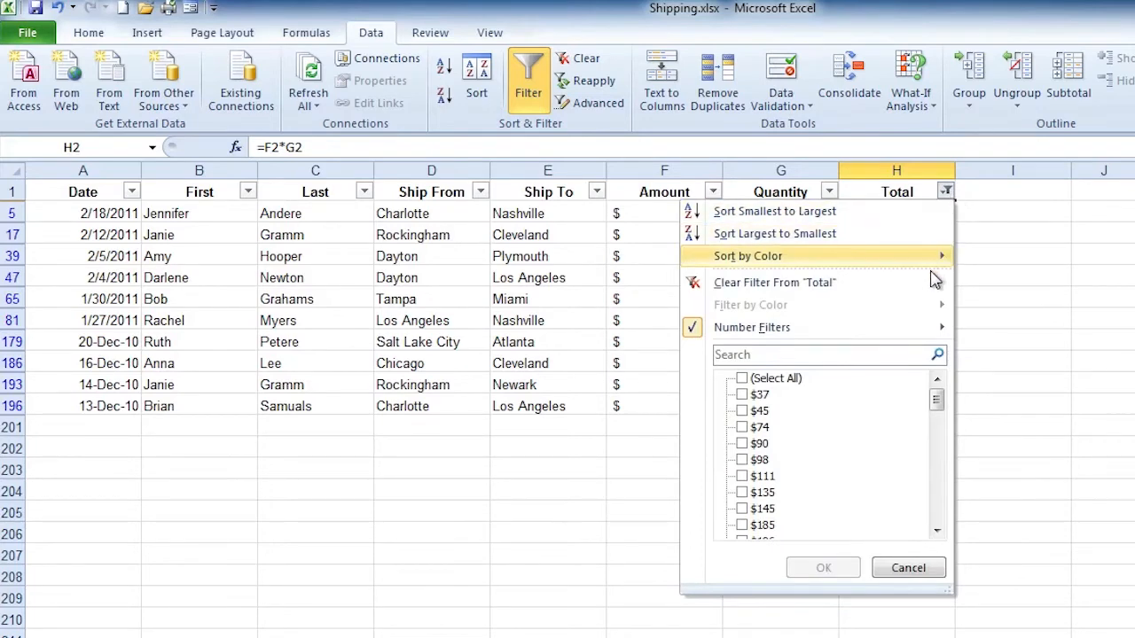
pyautogui.moveTo(899, 329)
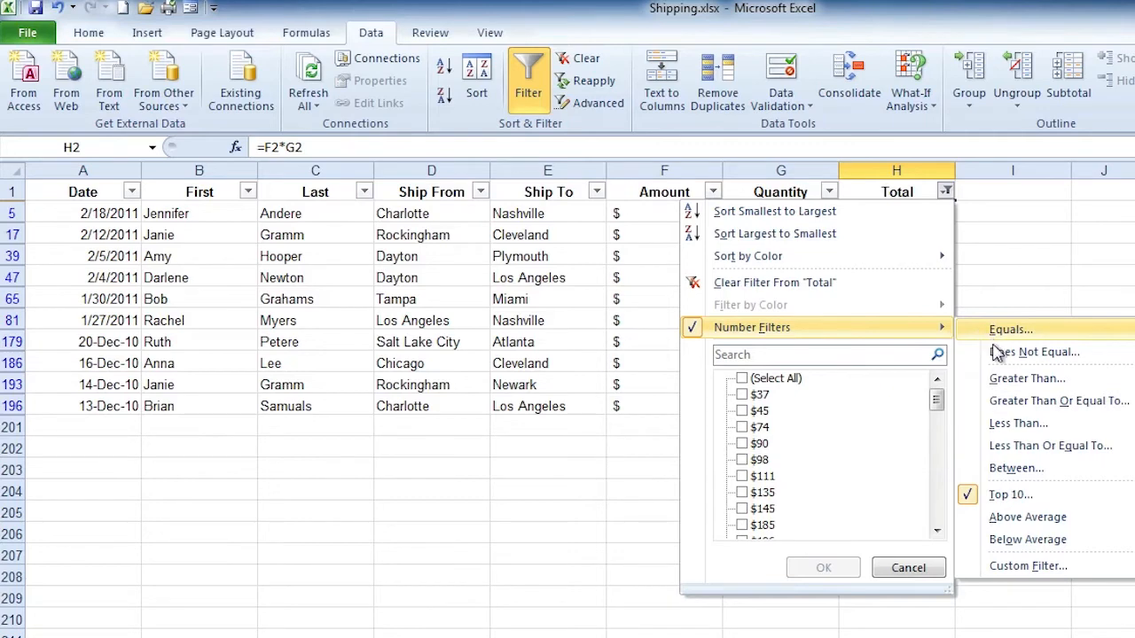
pyautogui.click(1020, 469)
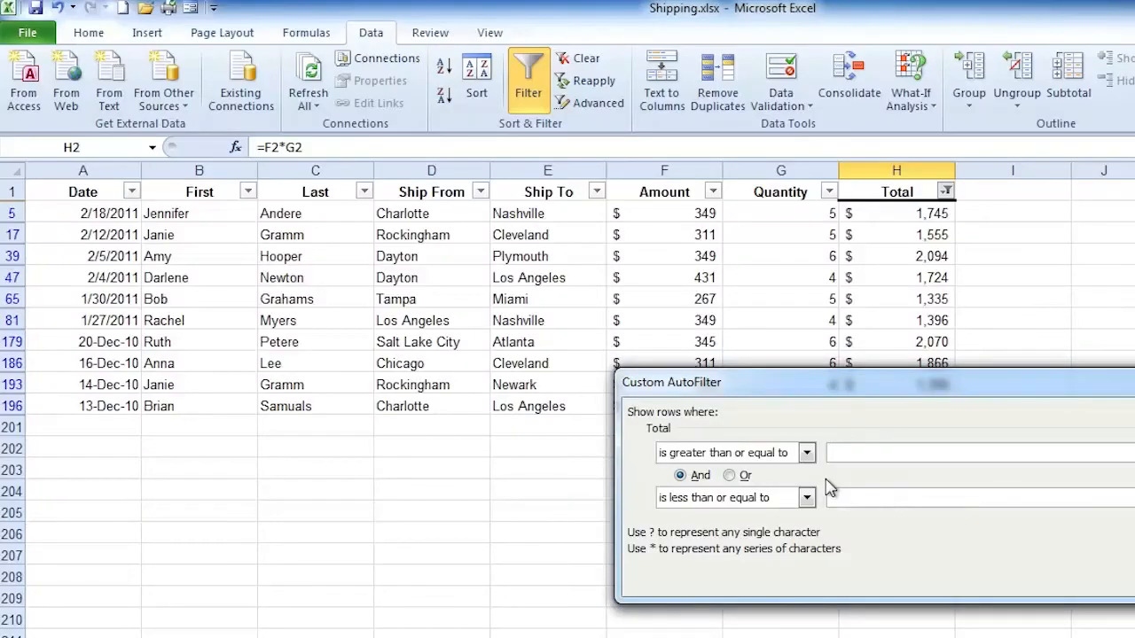
pyautogui.press('Escape')
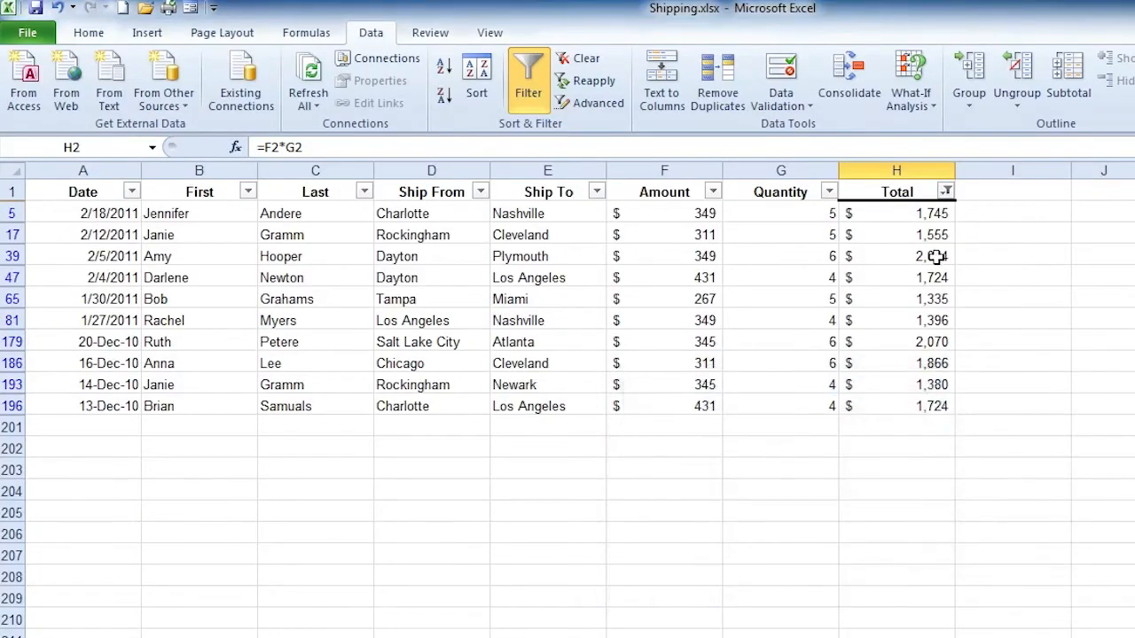
# - Clear the top 10 filter from Total and filter that column to values between 1000 and 1500 inclusive
pyautogui.click(946, 193)
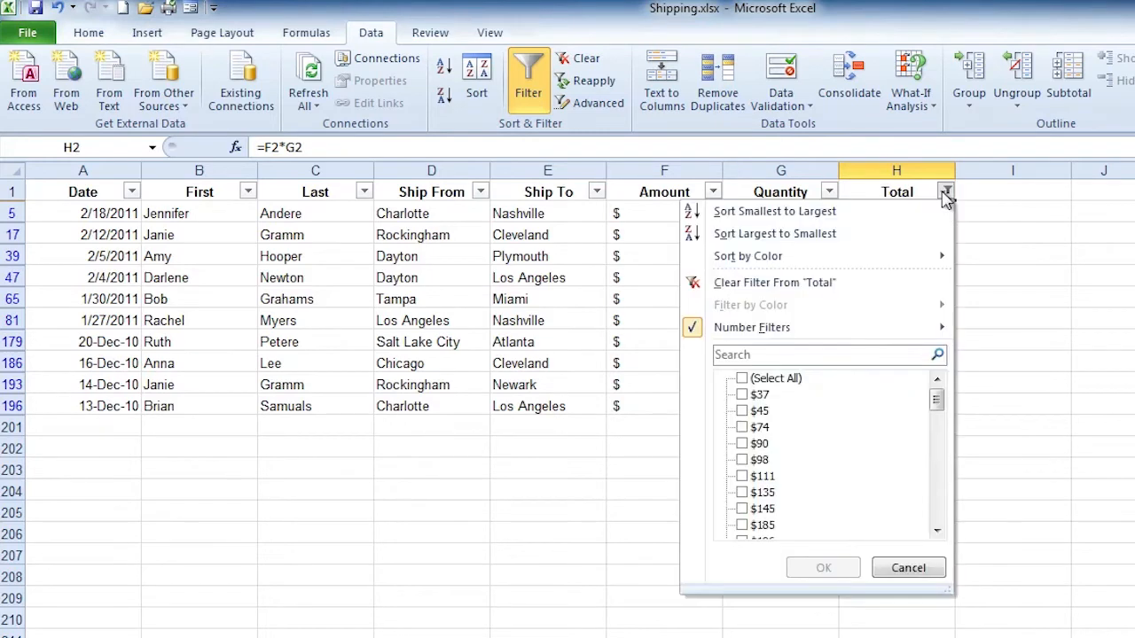
pyautogui.click(886, 283)
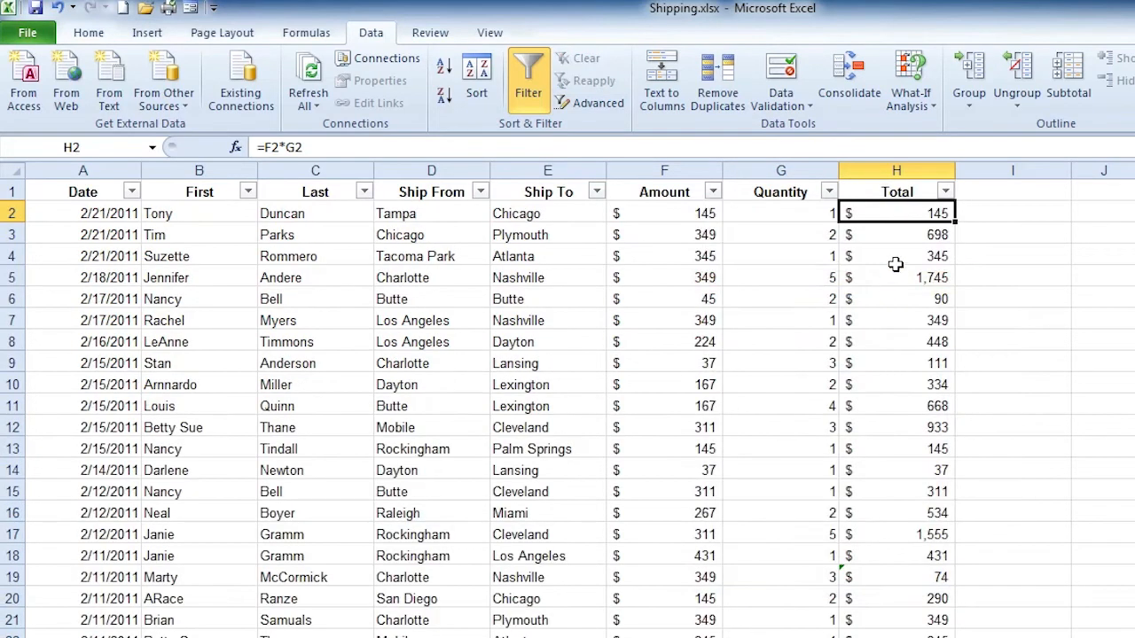
pyautogui.click(946, 191)
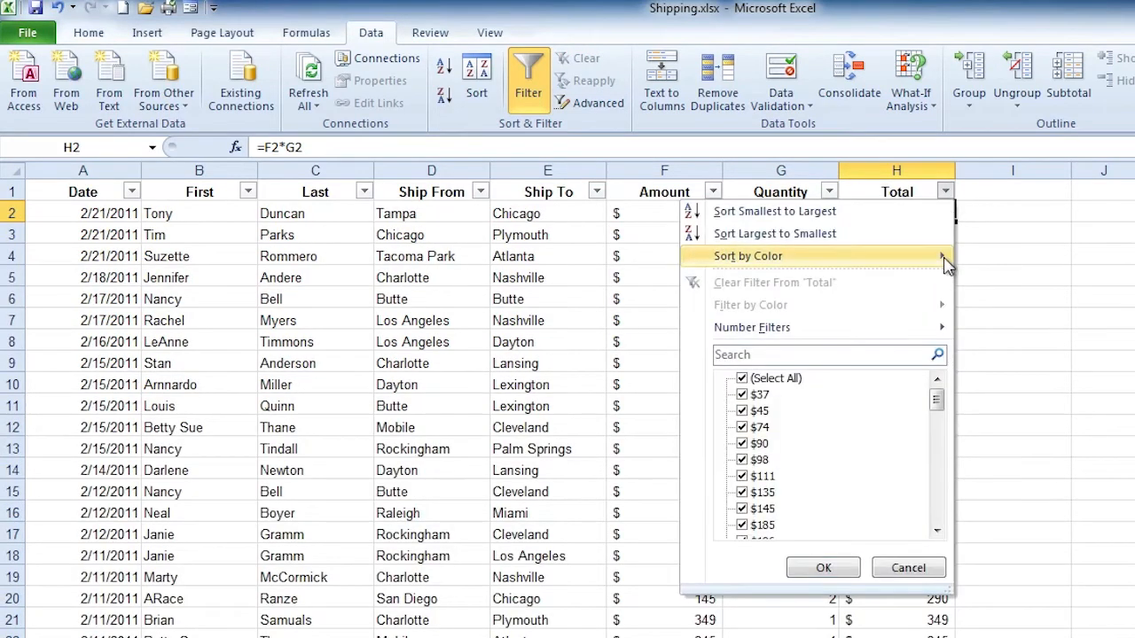
pyautogui.moveTo(929, 331)
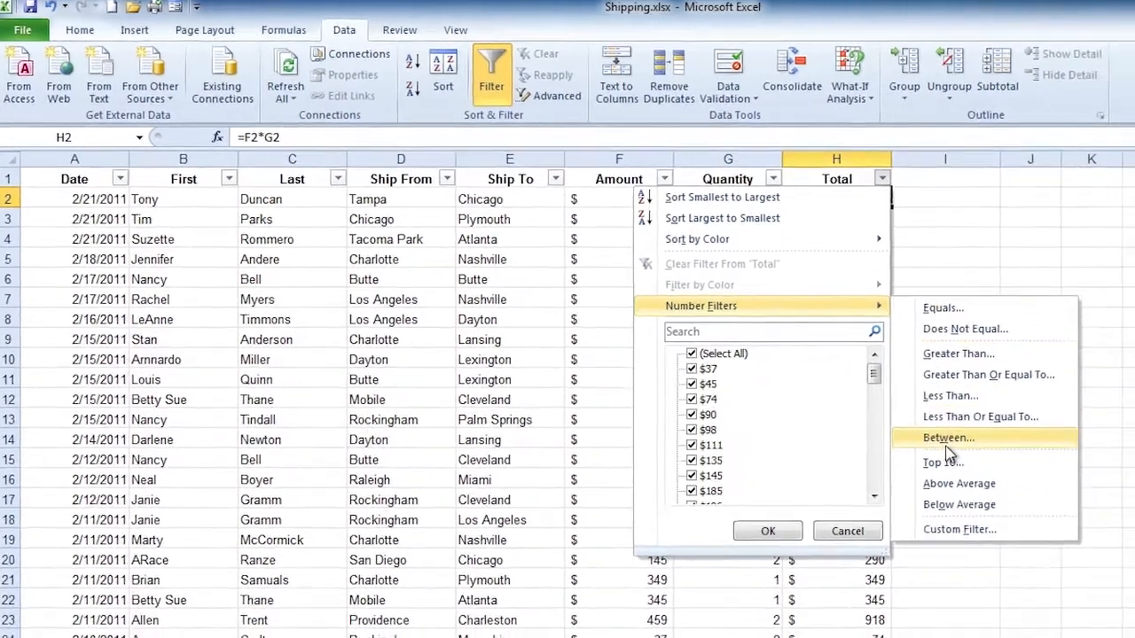
pyautogui.click(1015, 468)
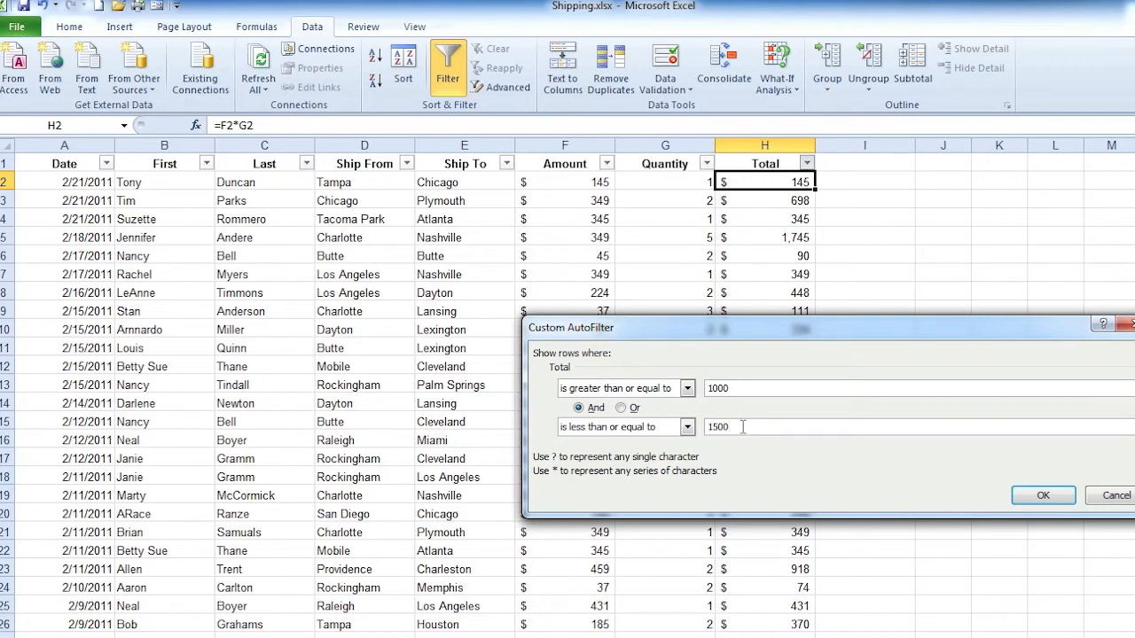
pyautogui.click(1043, 495)
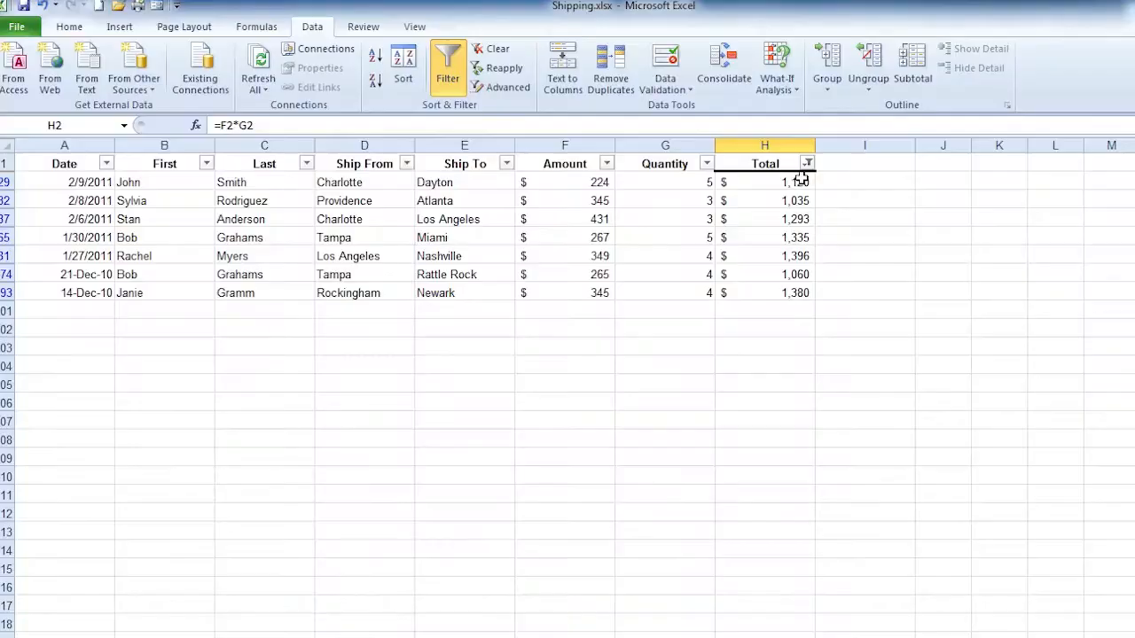
# - Clear the between-values filter from the Total column to bring back the full shipping list
pyautogui.click(808, 163)
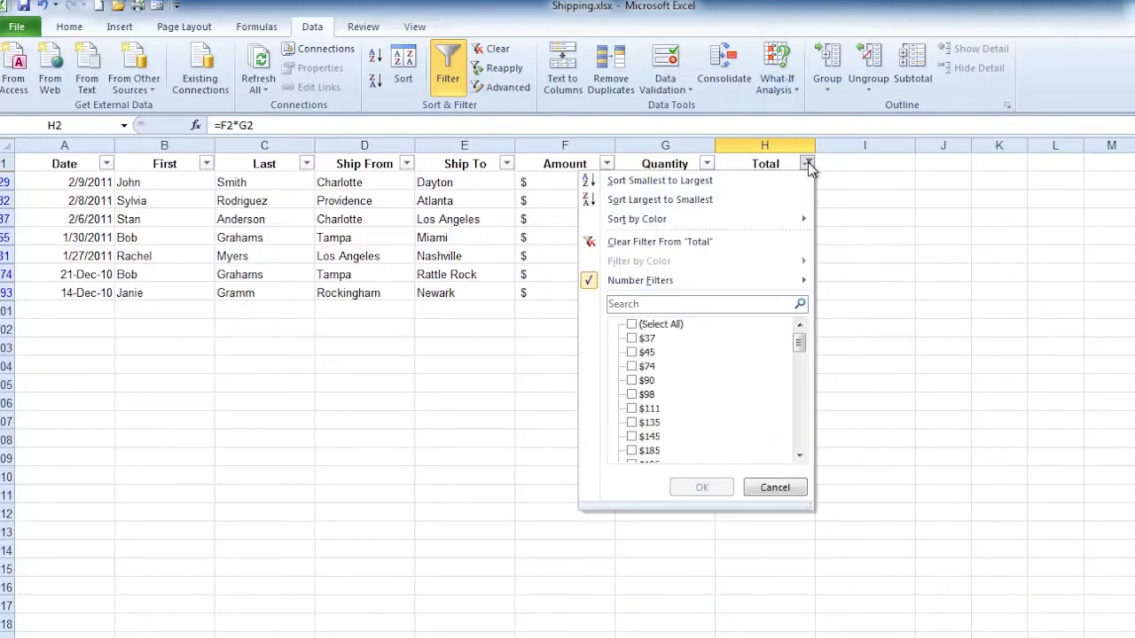
pyautogui.click(736, 242)
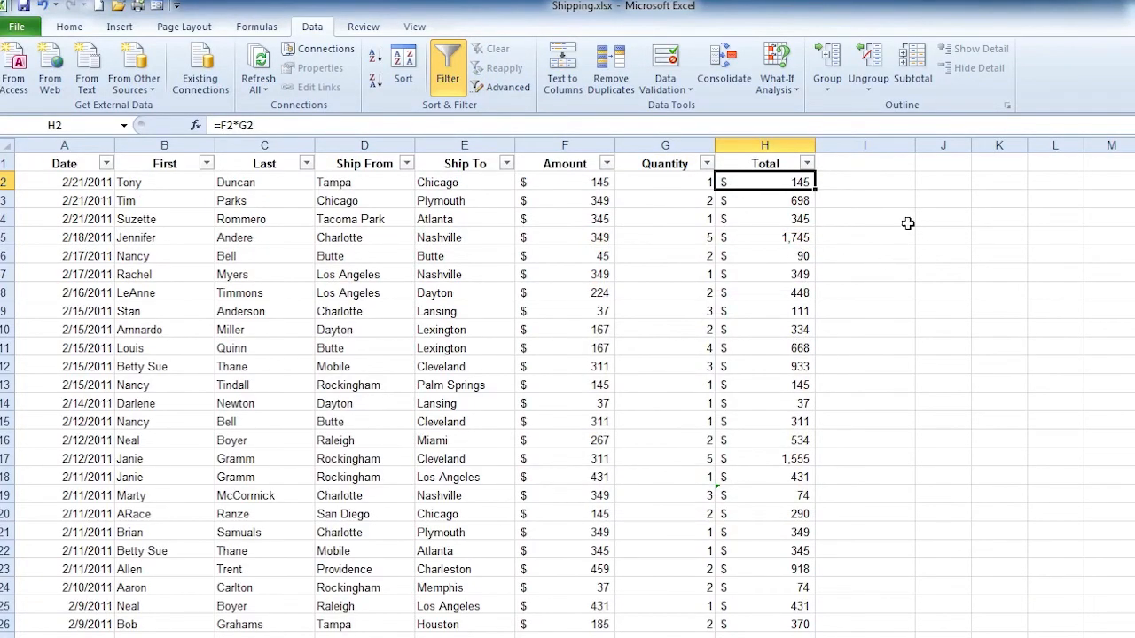